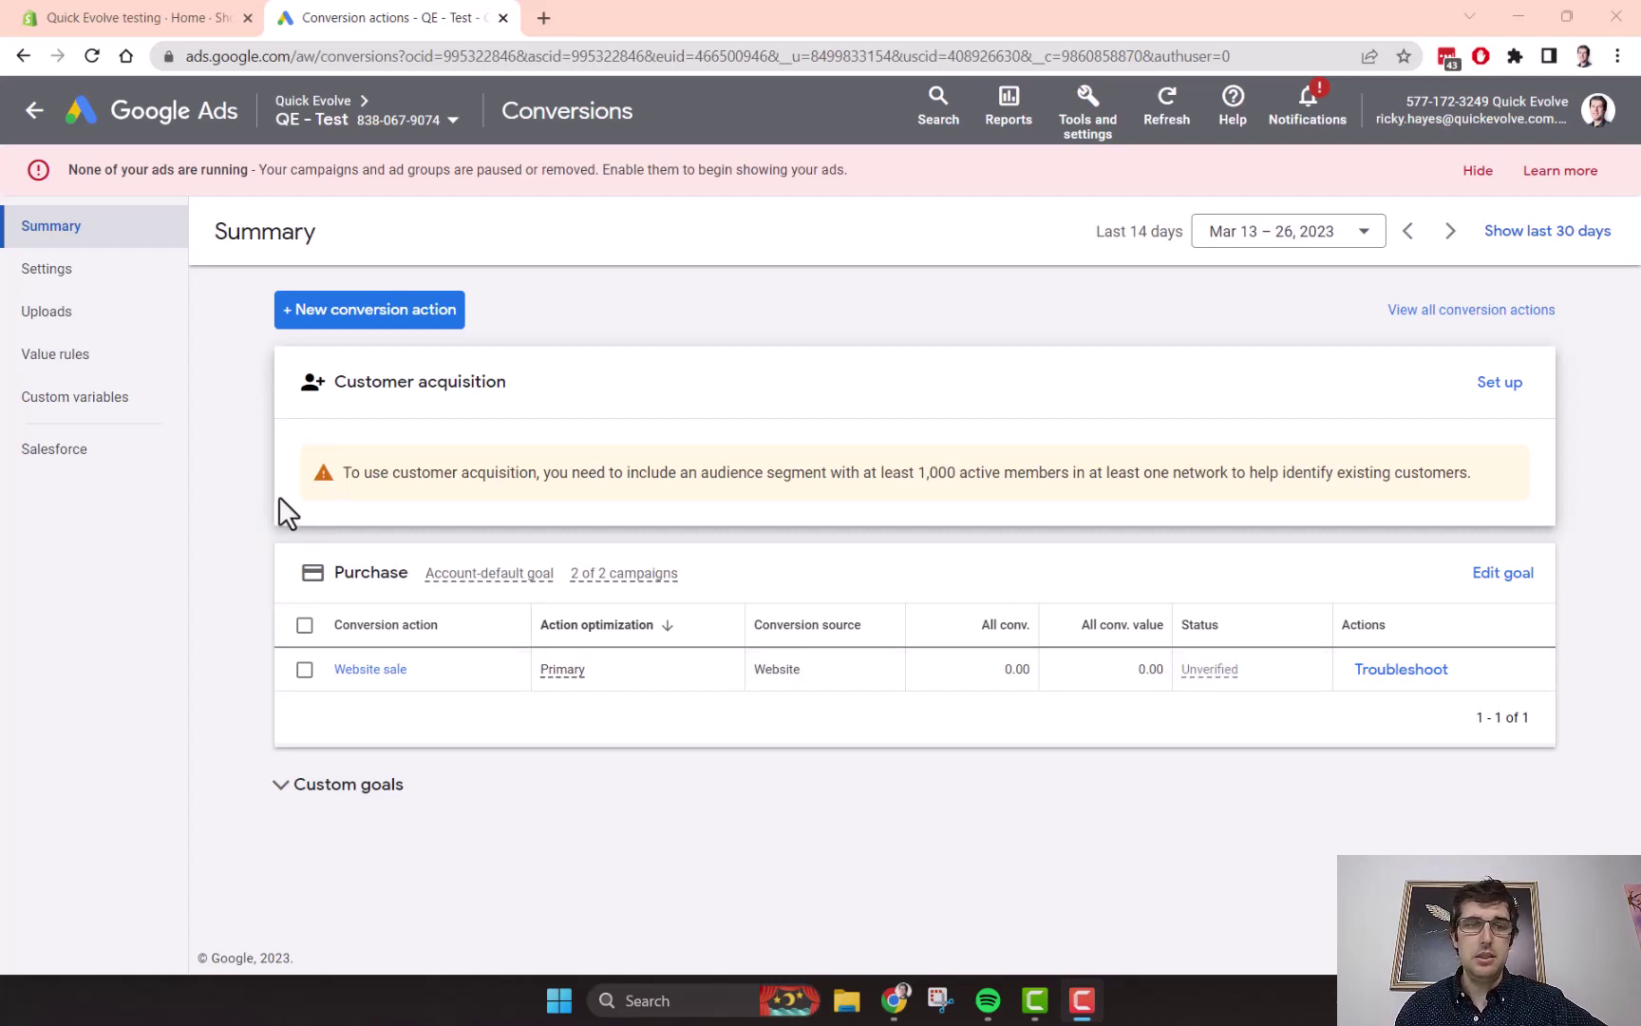
- Dismiss the account tools list and briefly expand, then collapse, the Custom goals section
left_click(1087, 106)
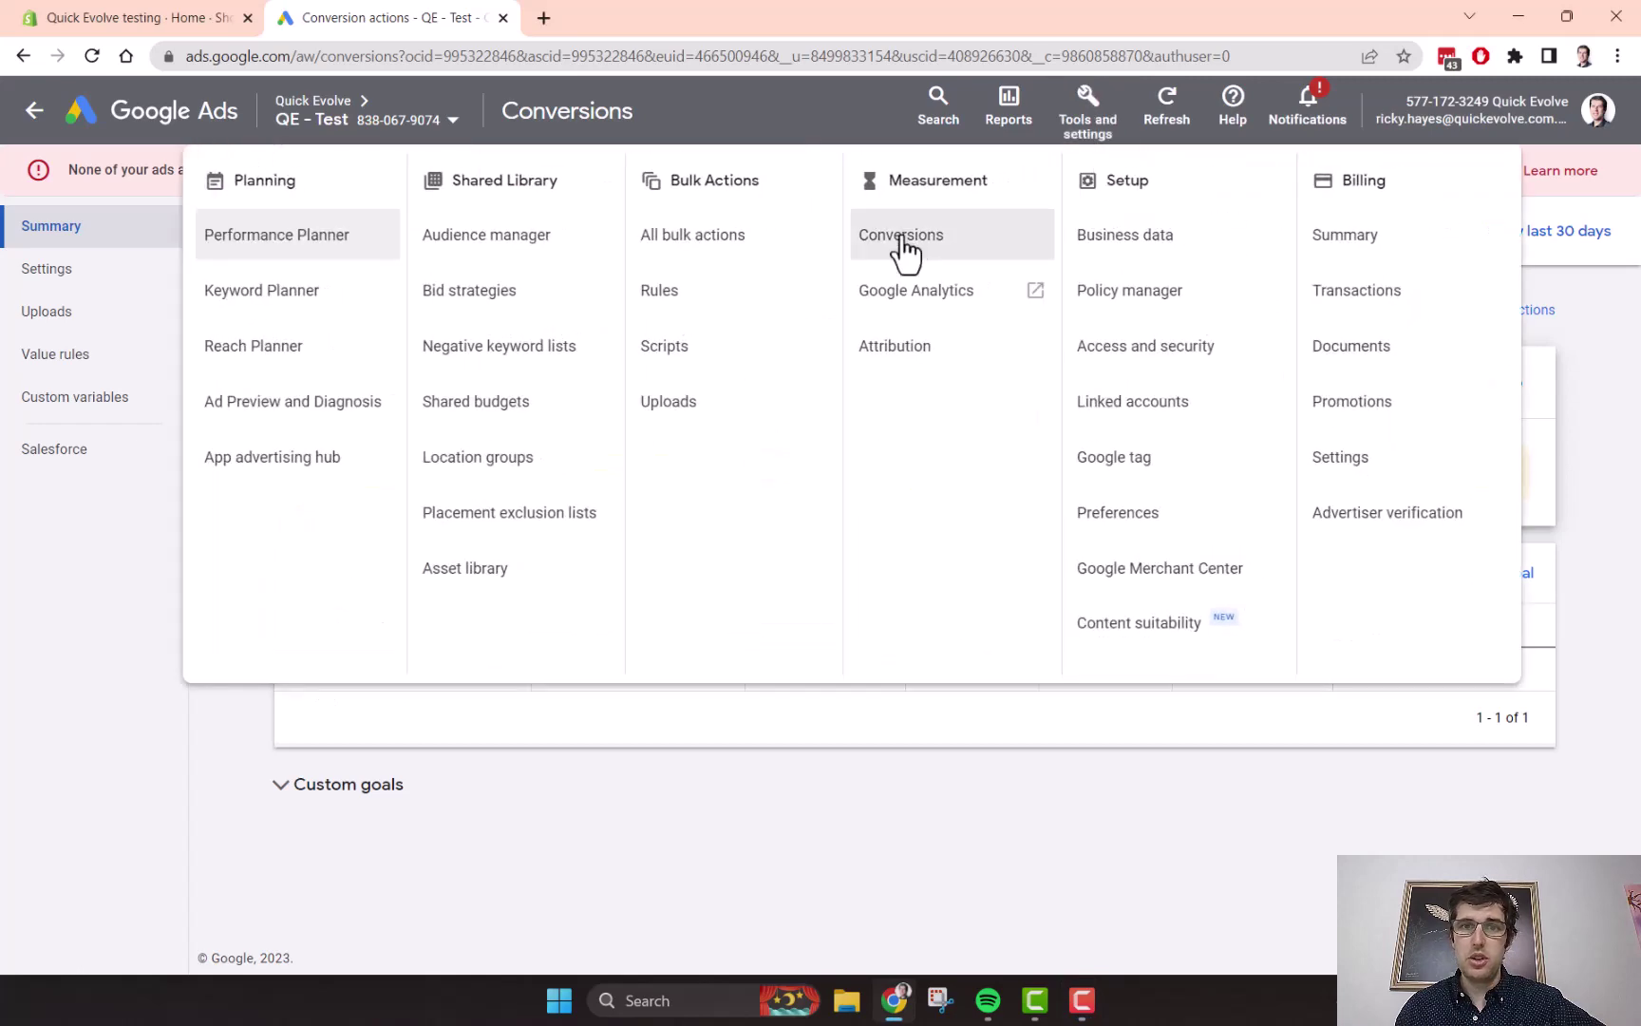
left_click(553, 842)
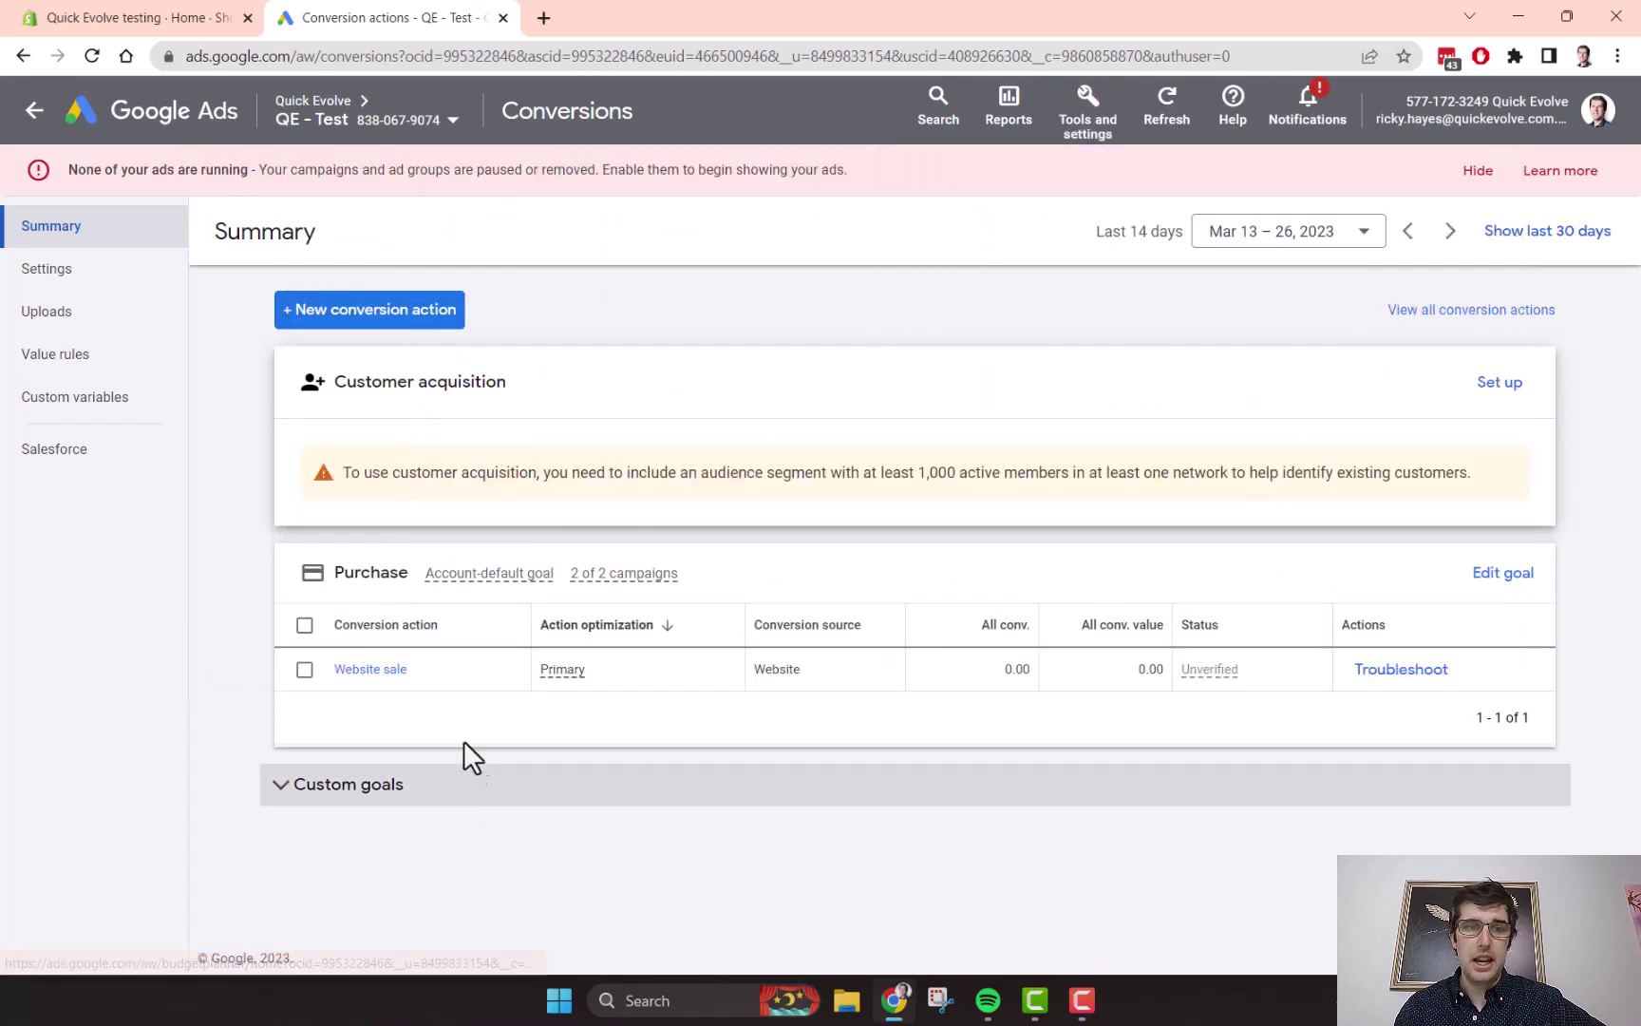
left_click(337, 786)
left_click(335, 789)
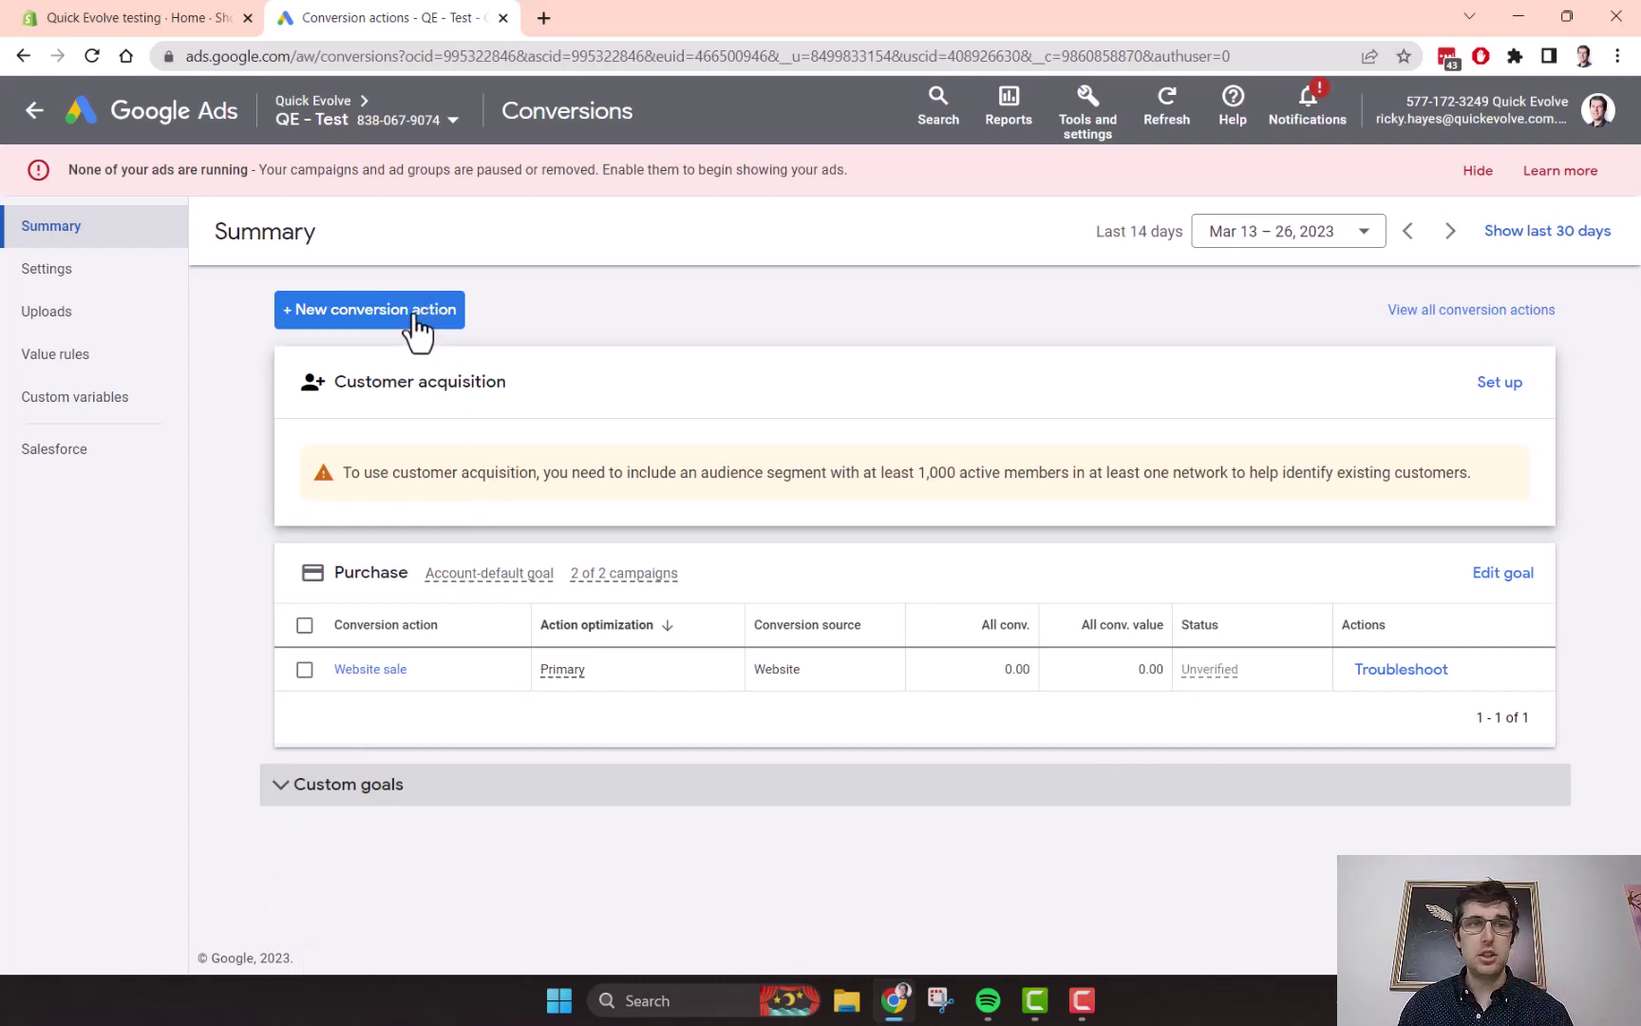
- Open the Website sale conversion action and review its goal, value, count and Last click attribution settings
left_click(371, 671)
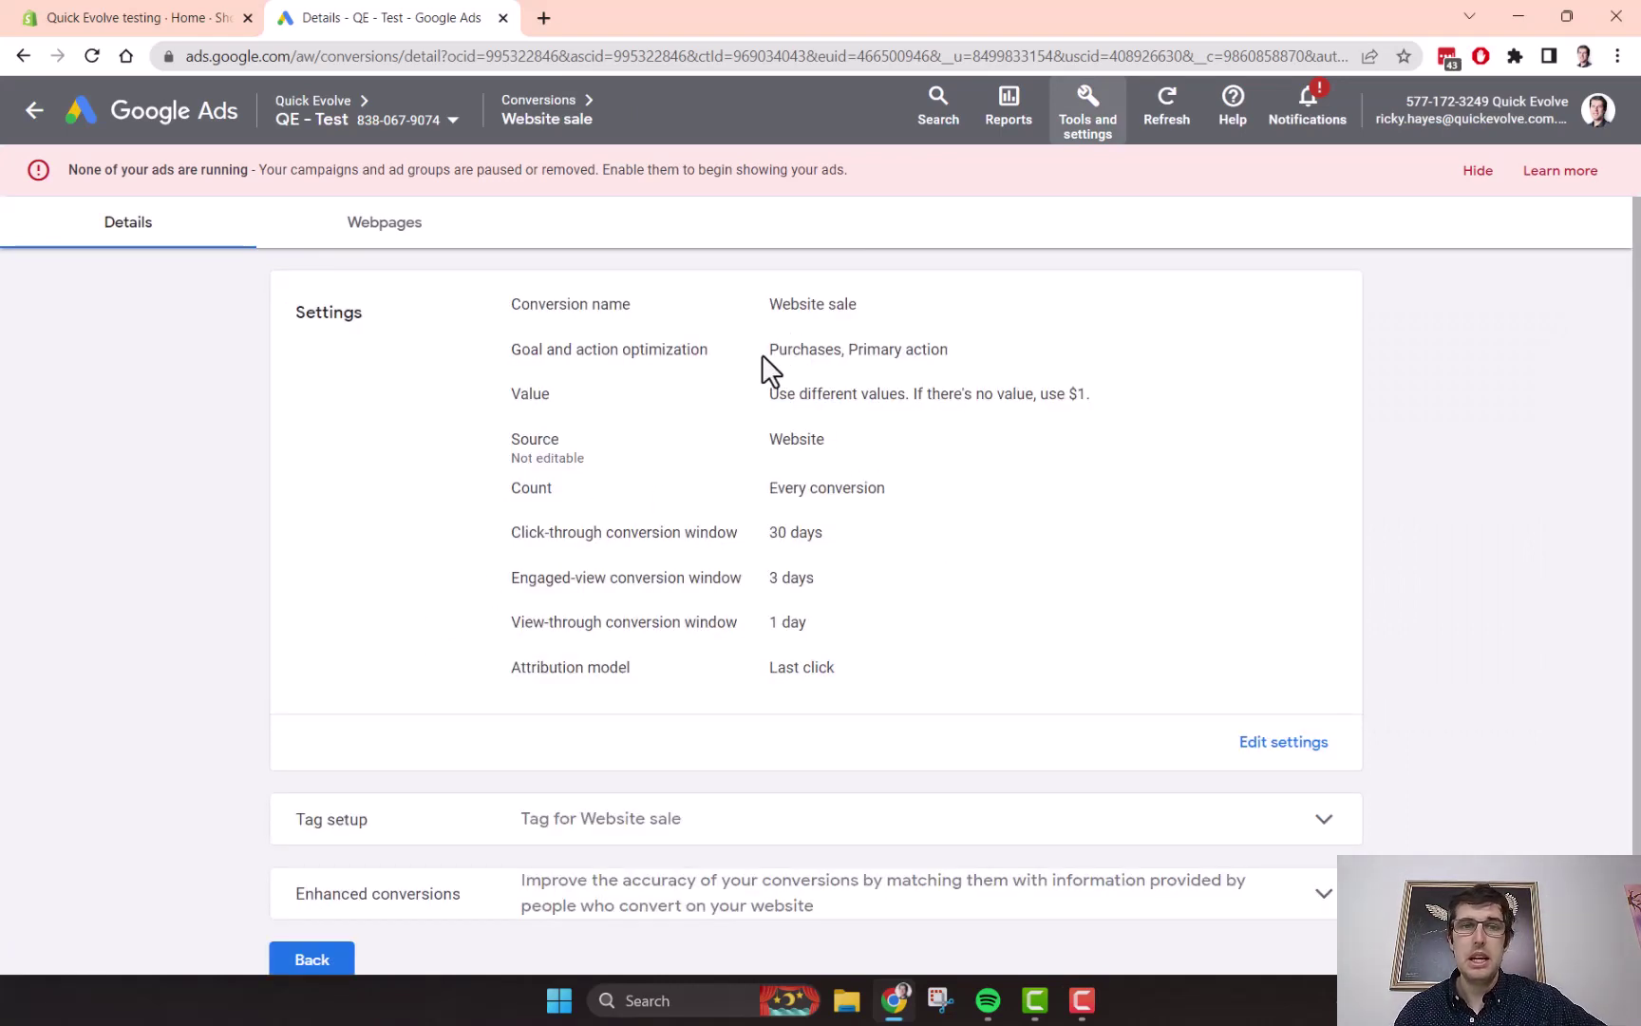
left_click_drag(768, 348, 881, 344)
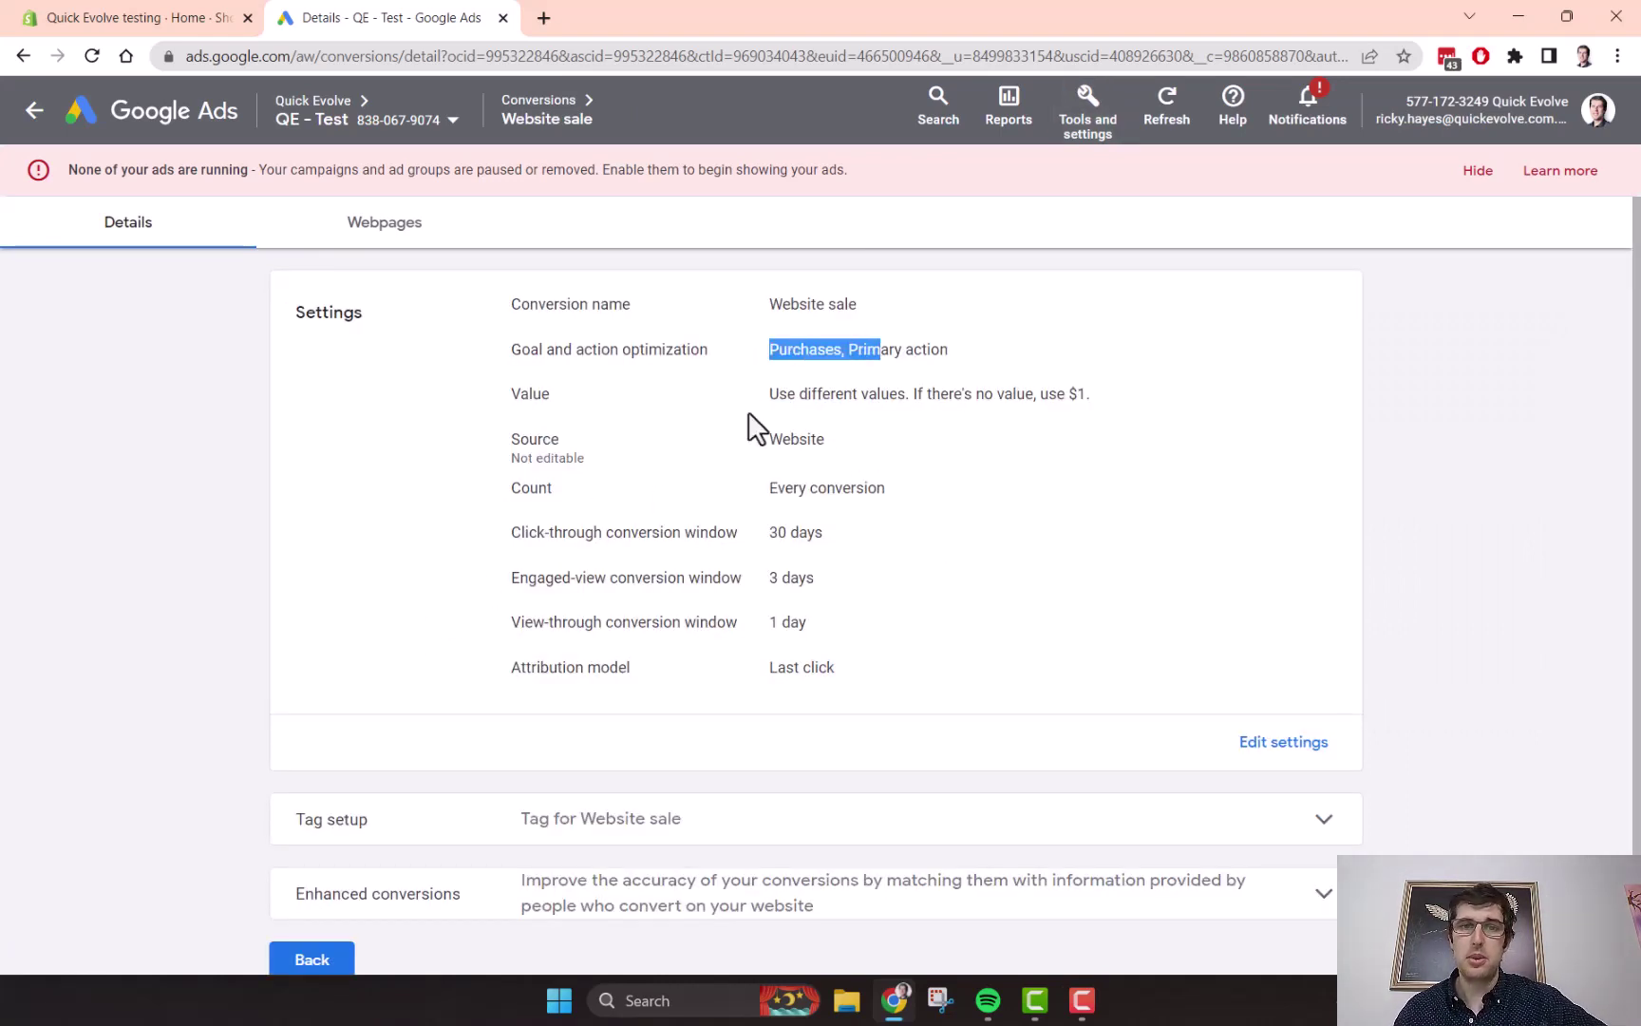
left_click_drag(795, 393, 950, 402)
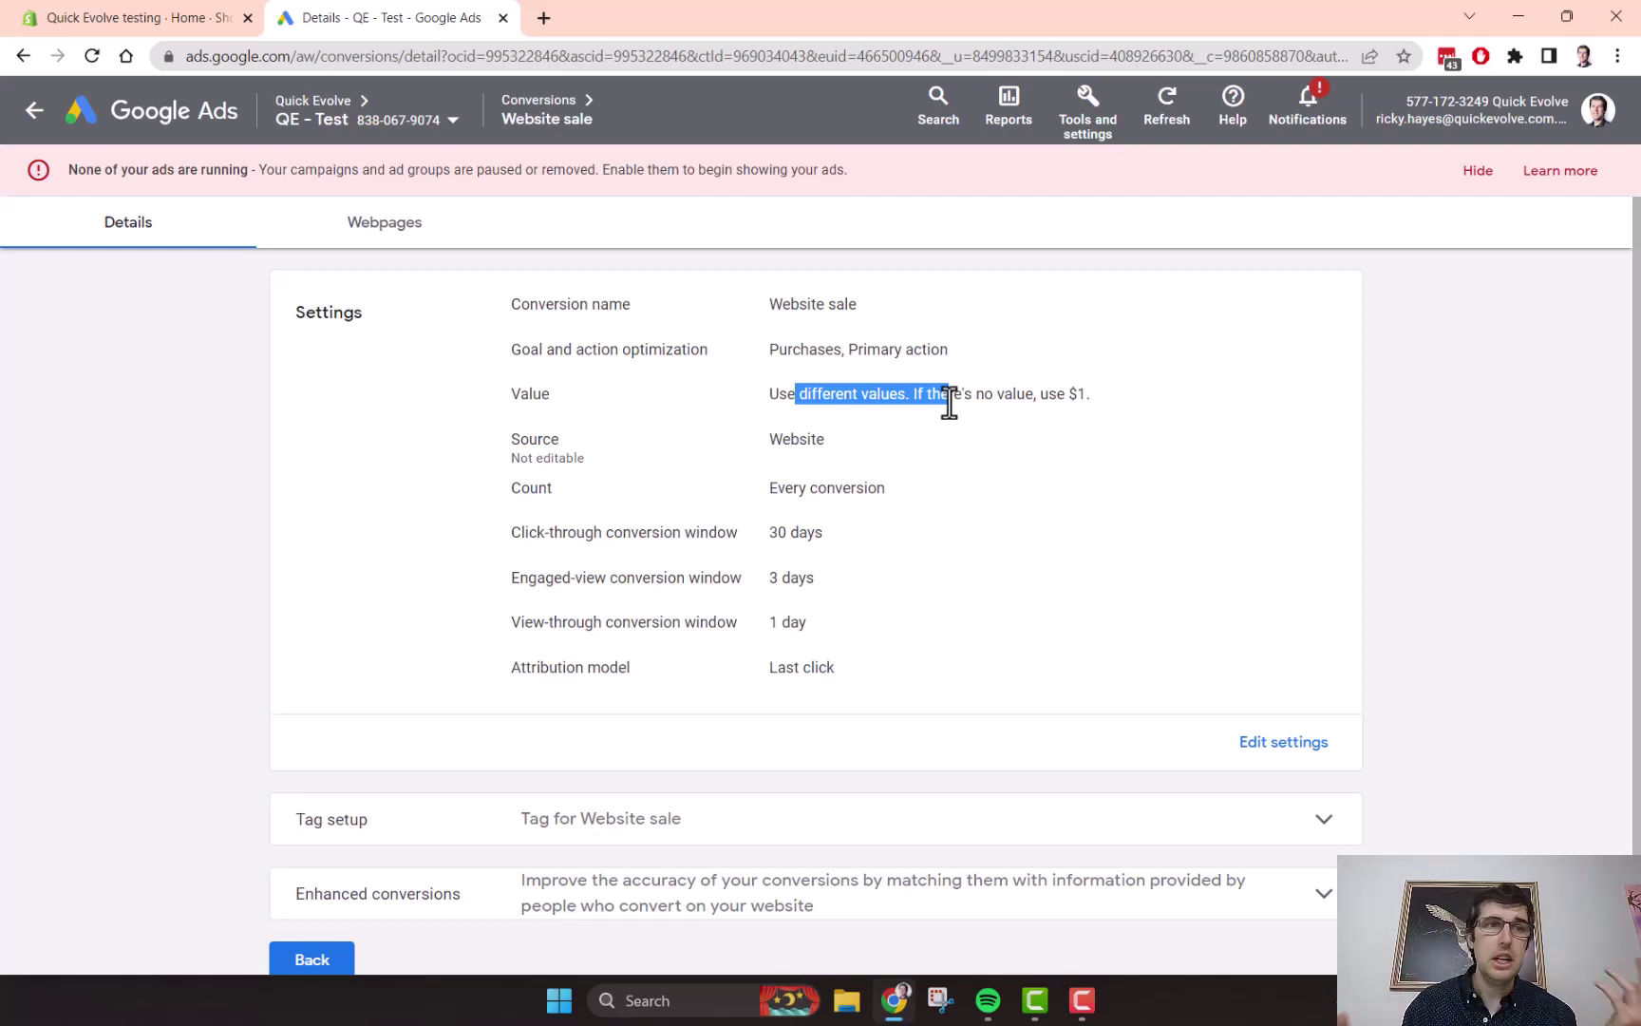
left_click_drag(779, 440, 865, 488)
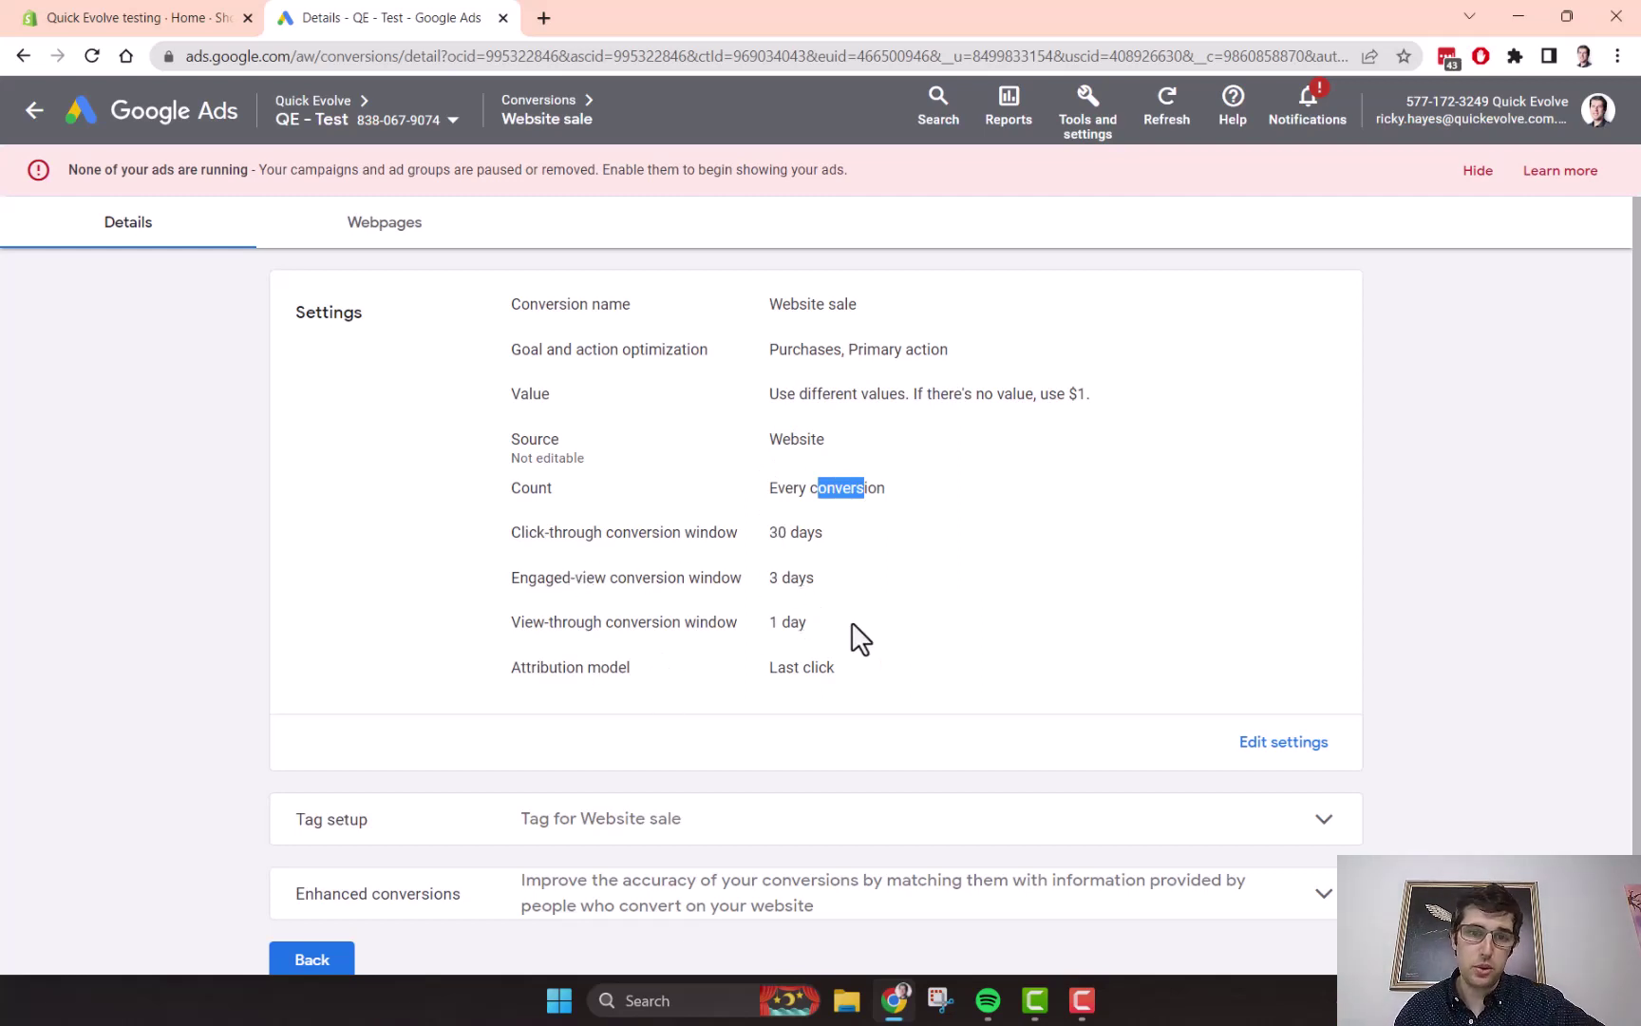
left_click_drag(777, 666, 827, 665)
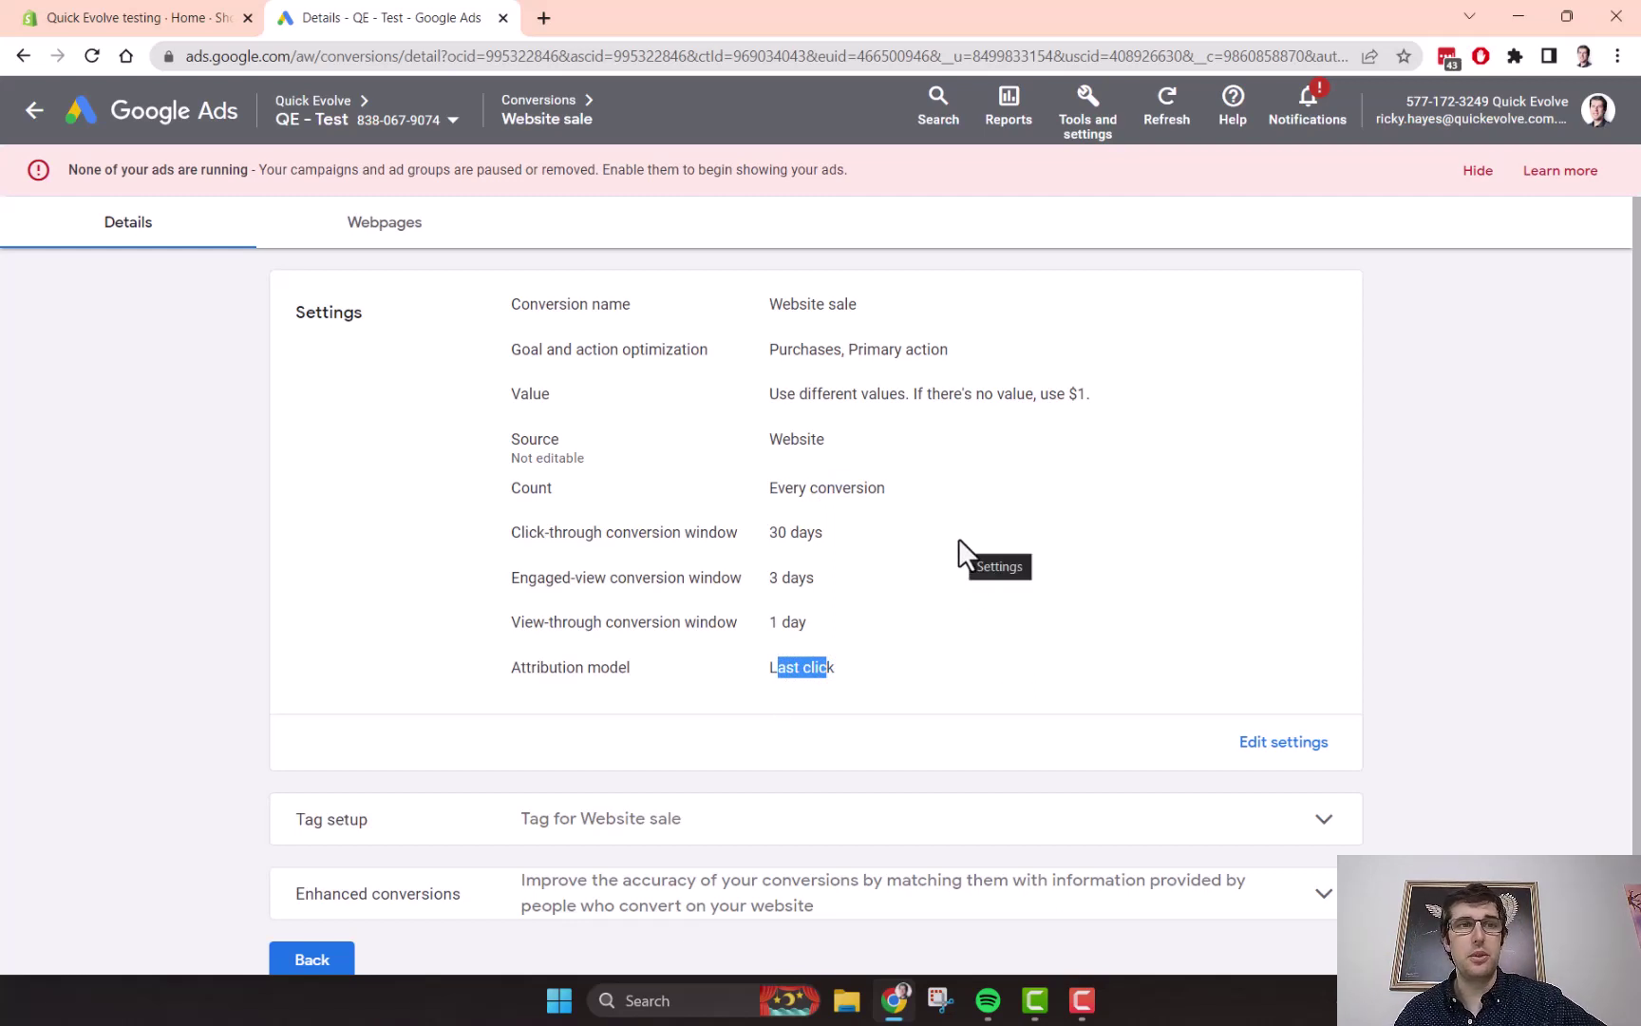
scroll(589, 665, "down", 2)
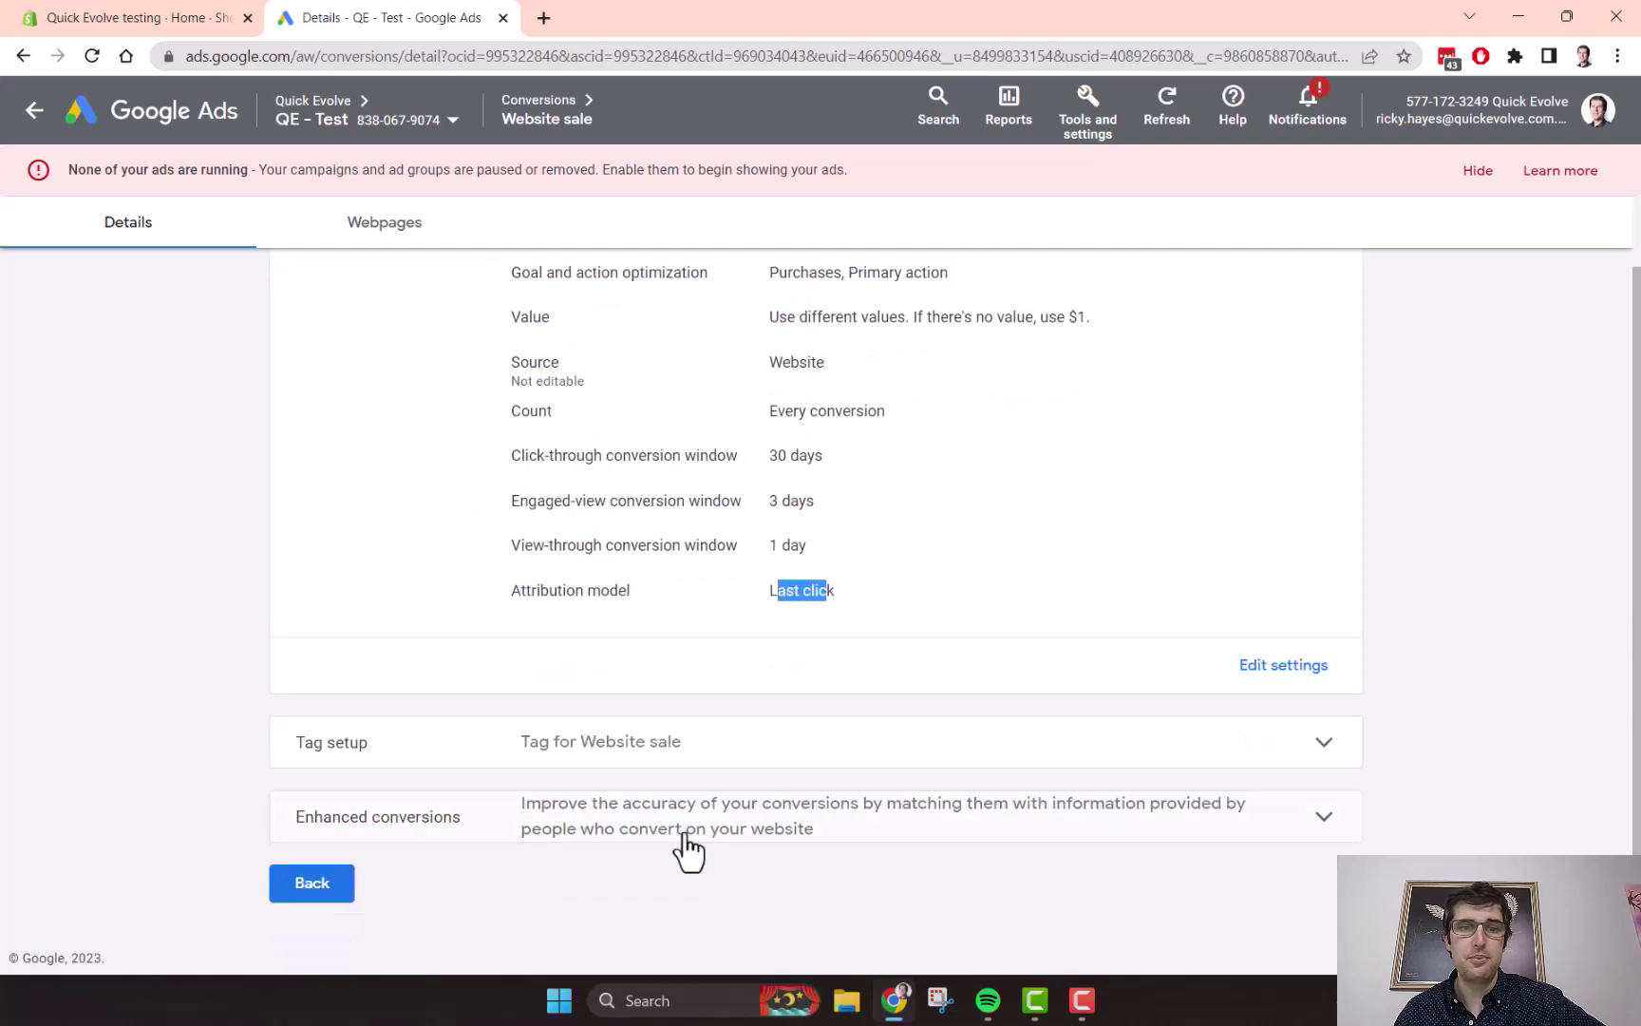
- Expand the tag setup options and choose to install the tag yourself
left_click(638, 745)
scroll(703, 722, "down", 3)
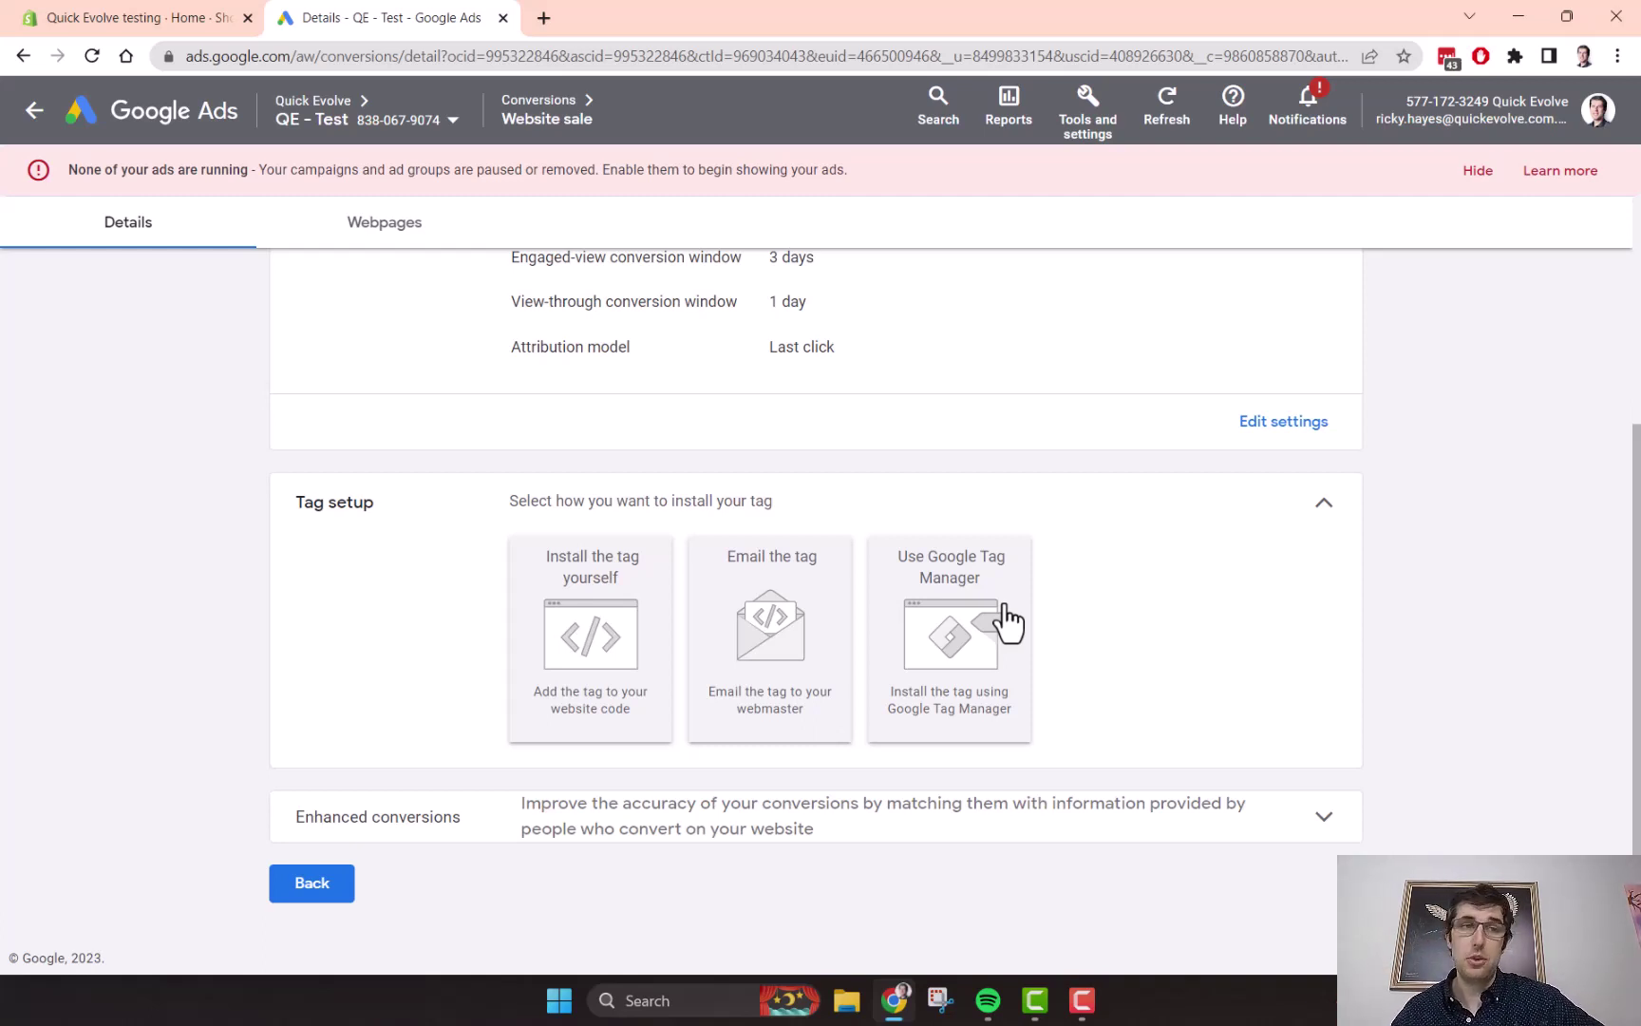
left_click(558, 607)
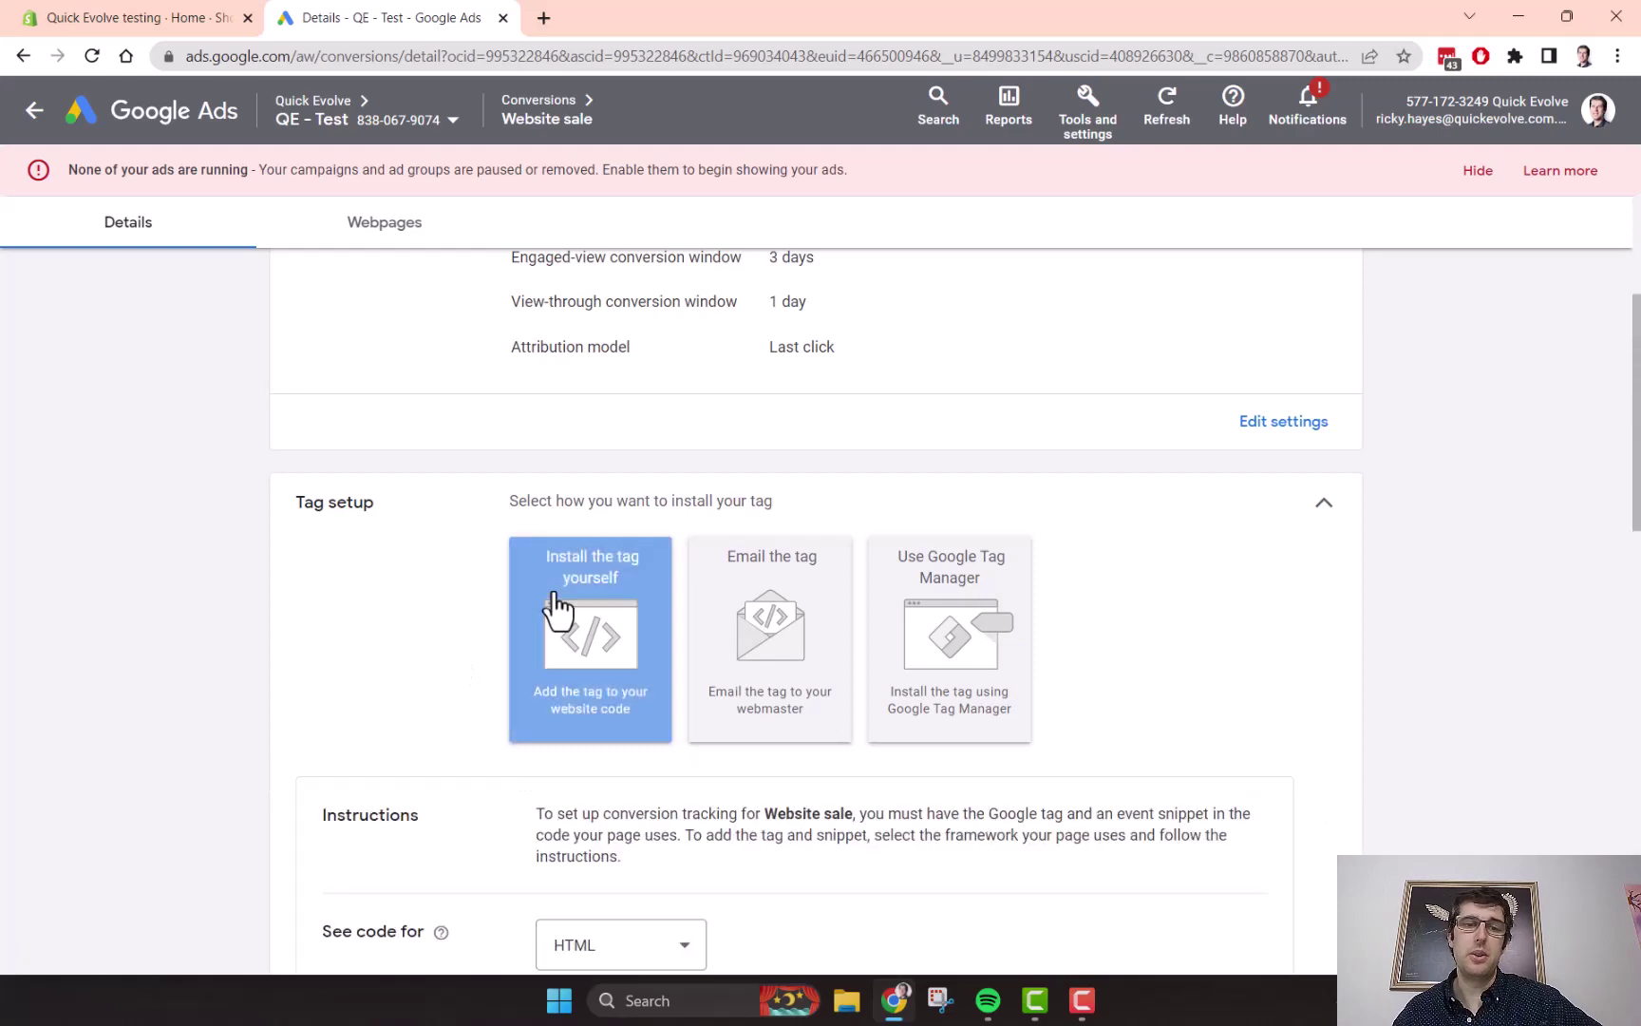
scroll(558, 608, "down", 1)
- Set the tag code framework to HTML after briefly previewing the AMP version
left_click(615, 648)
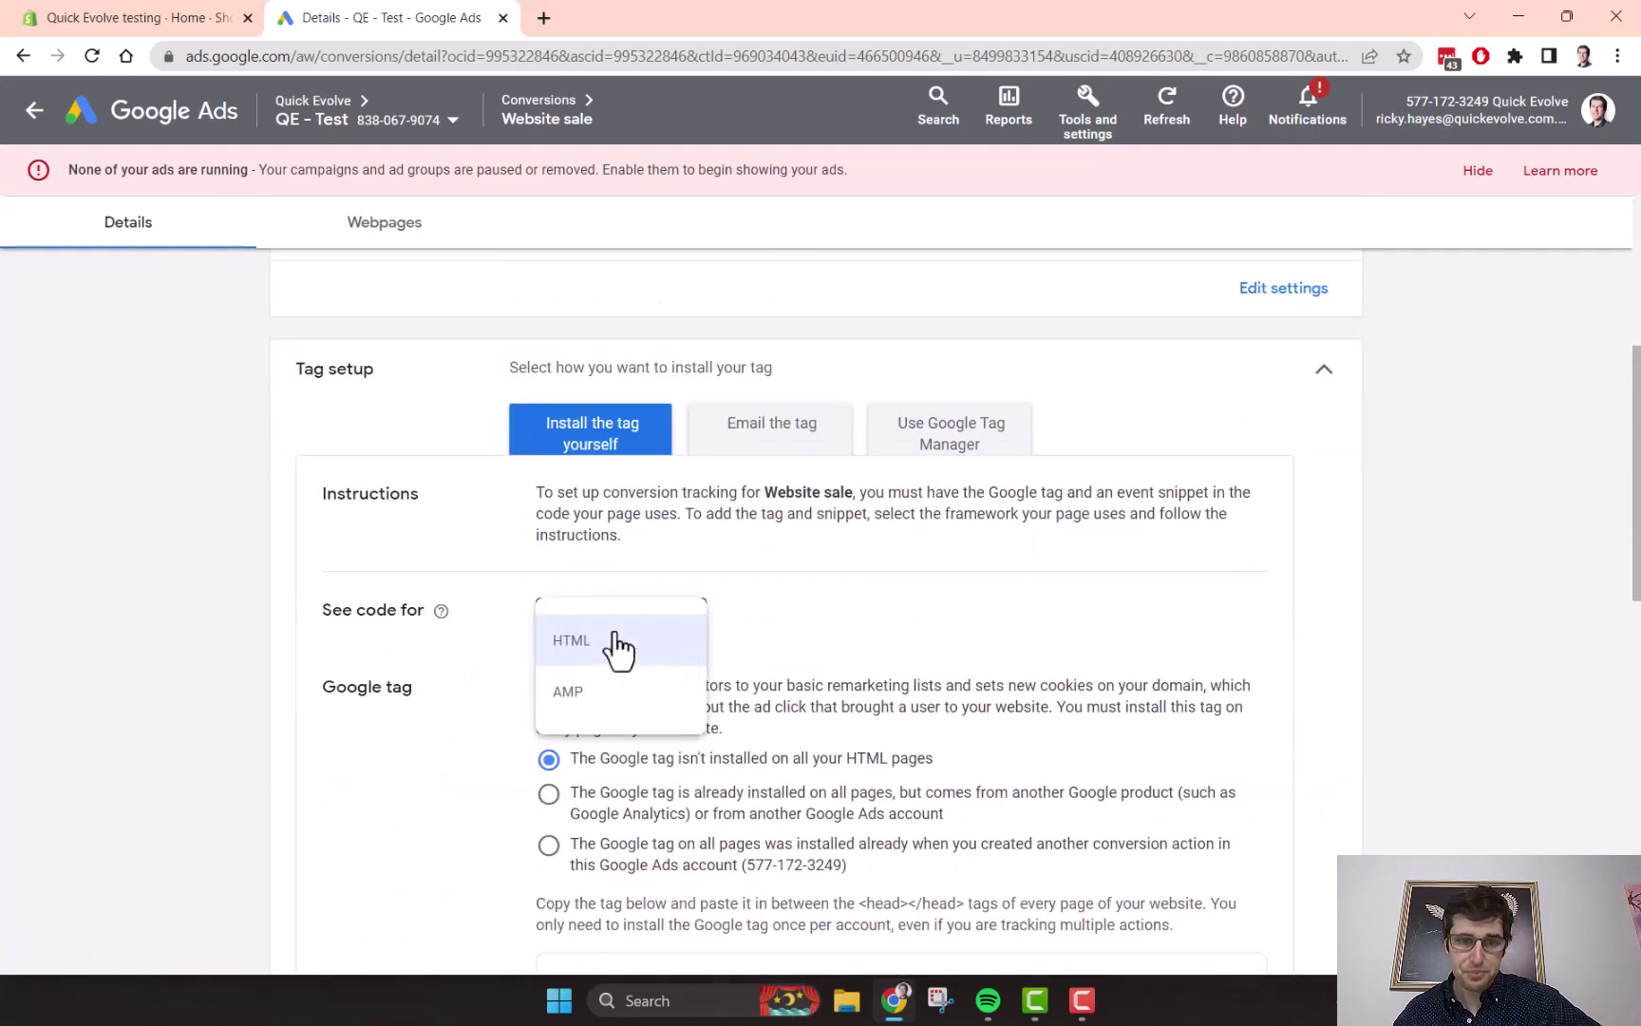
left_click(901, 635)
left_click(667, 646)
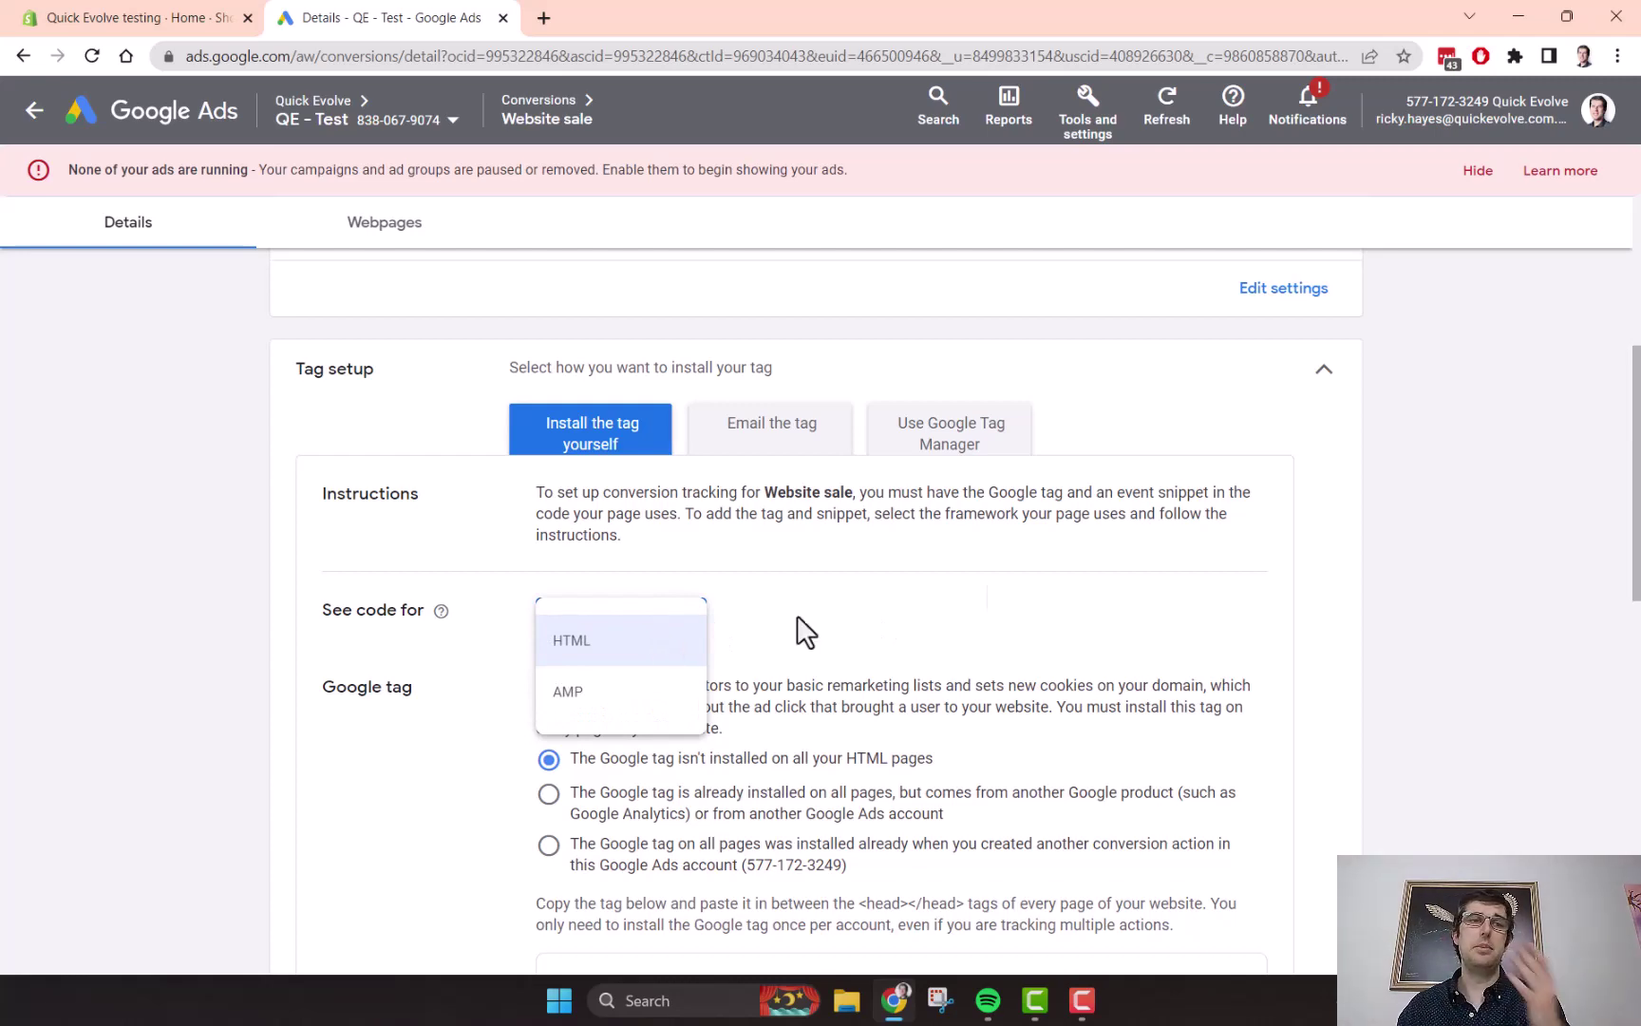
left_click(1007, 633)
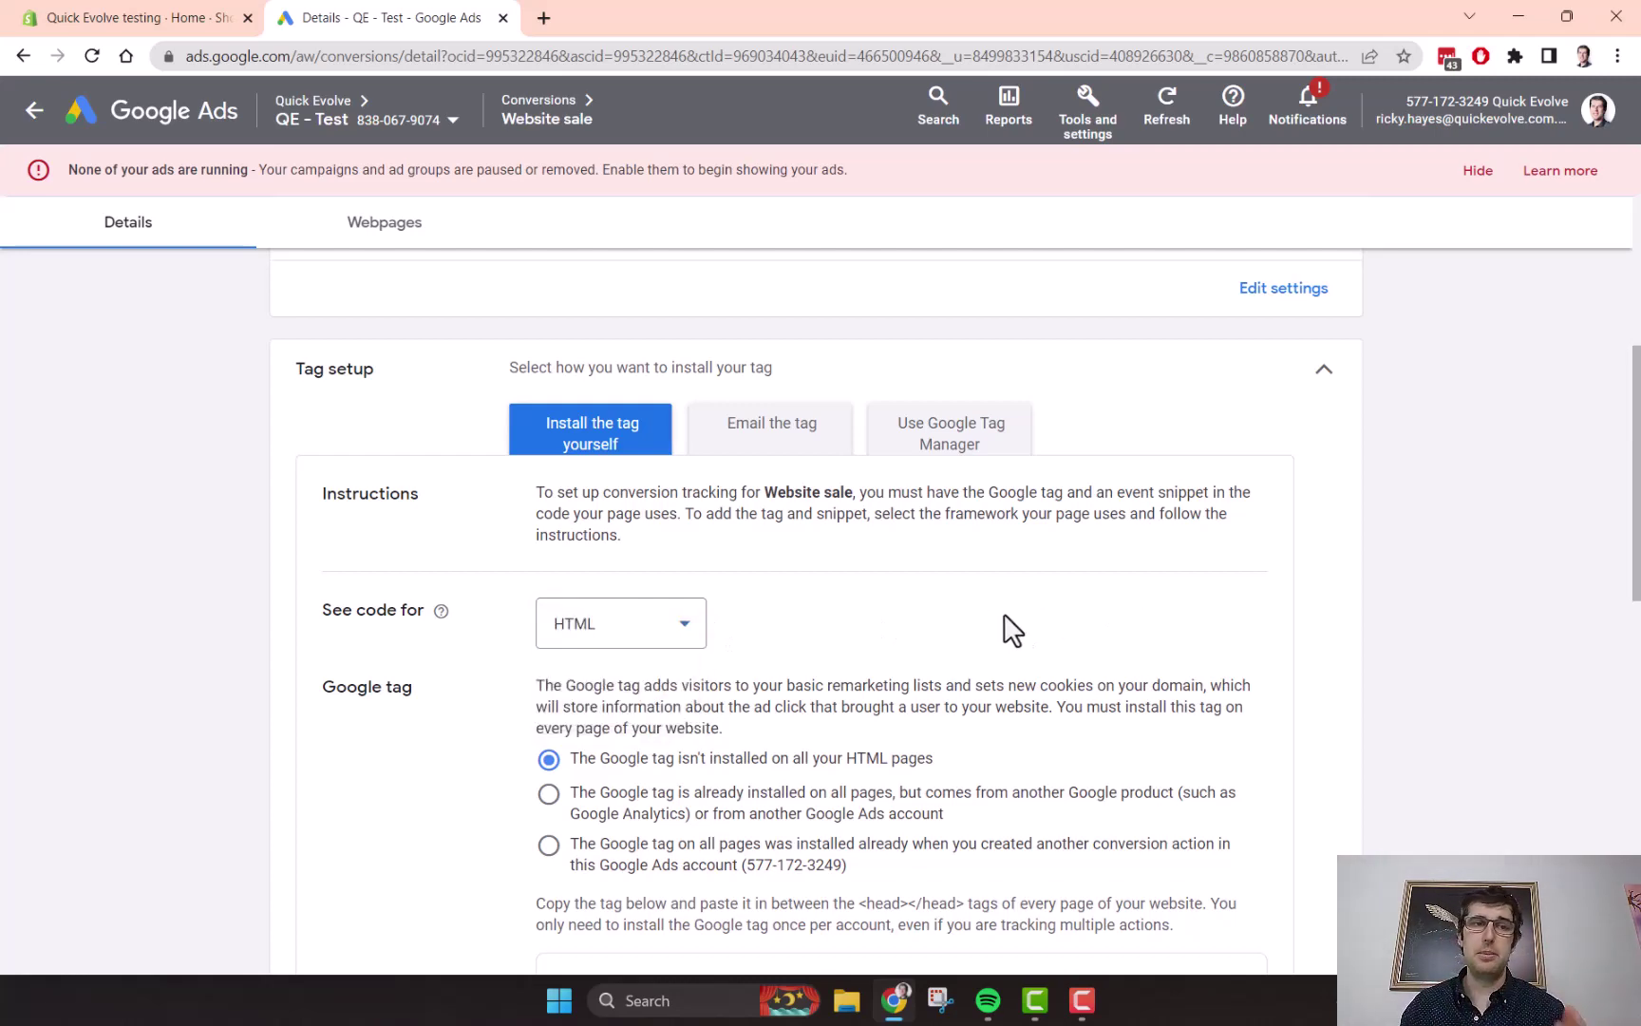
scroll(1004, 630, "down", 1)
left_click(632, 475)
left_click(598, 581)
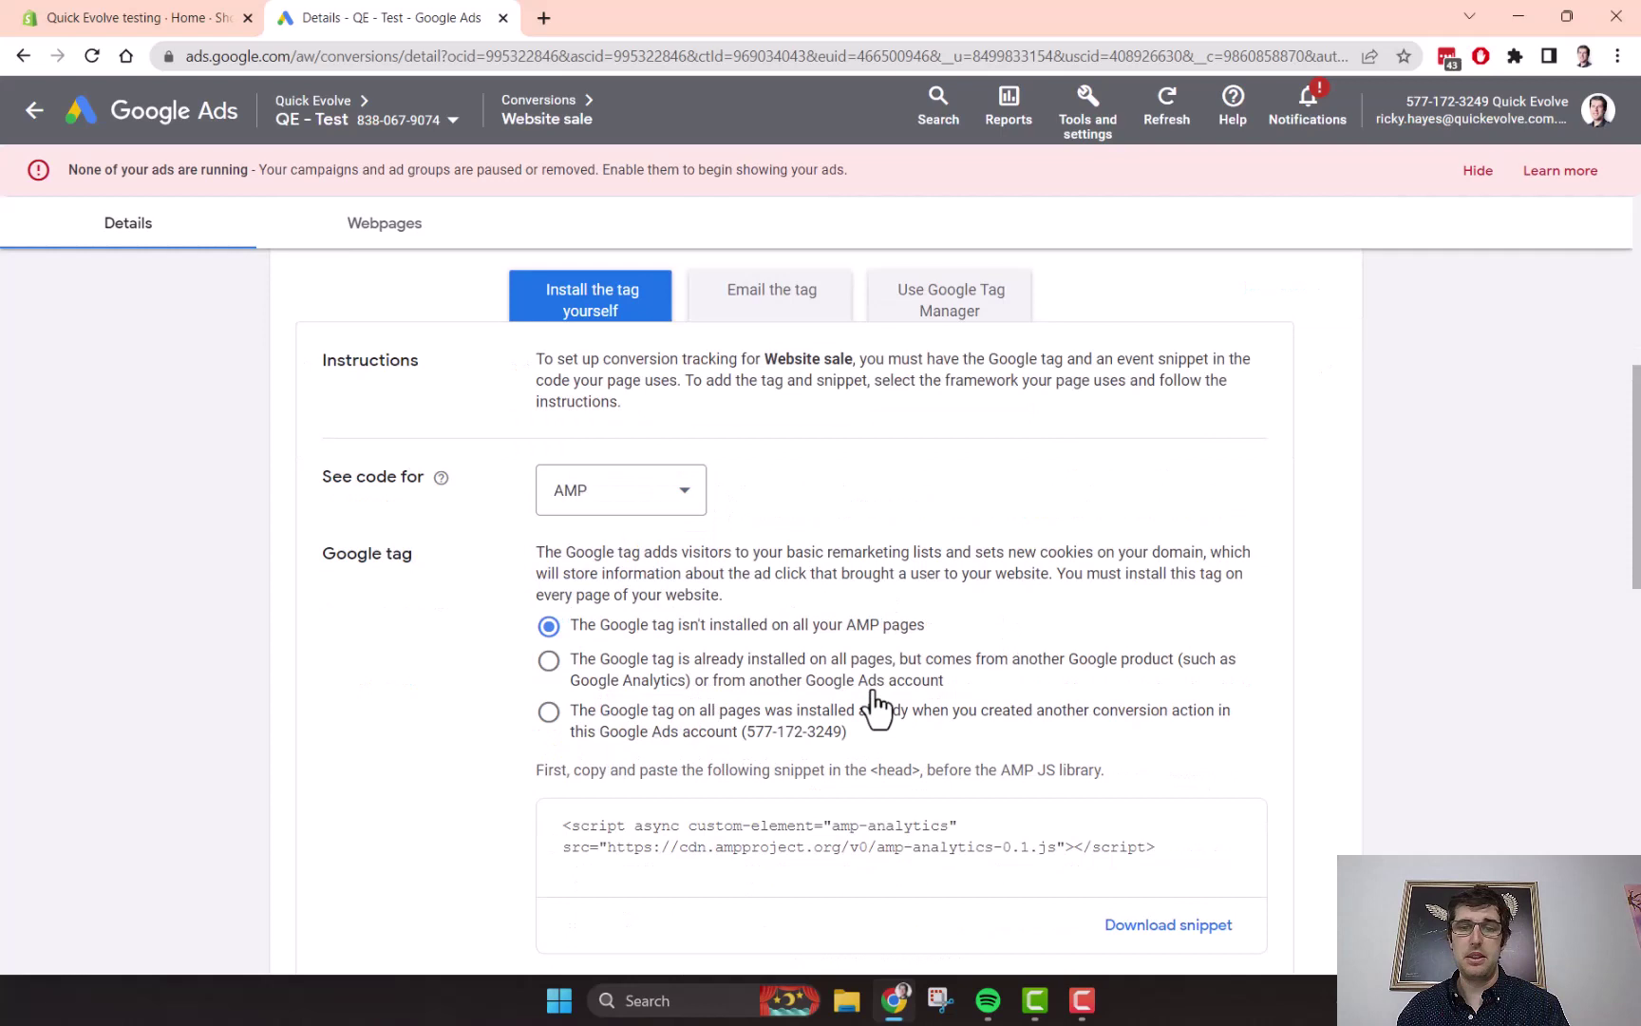
left_click(619, 494)
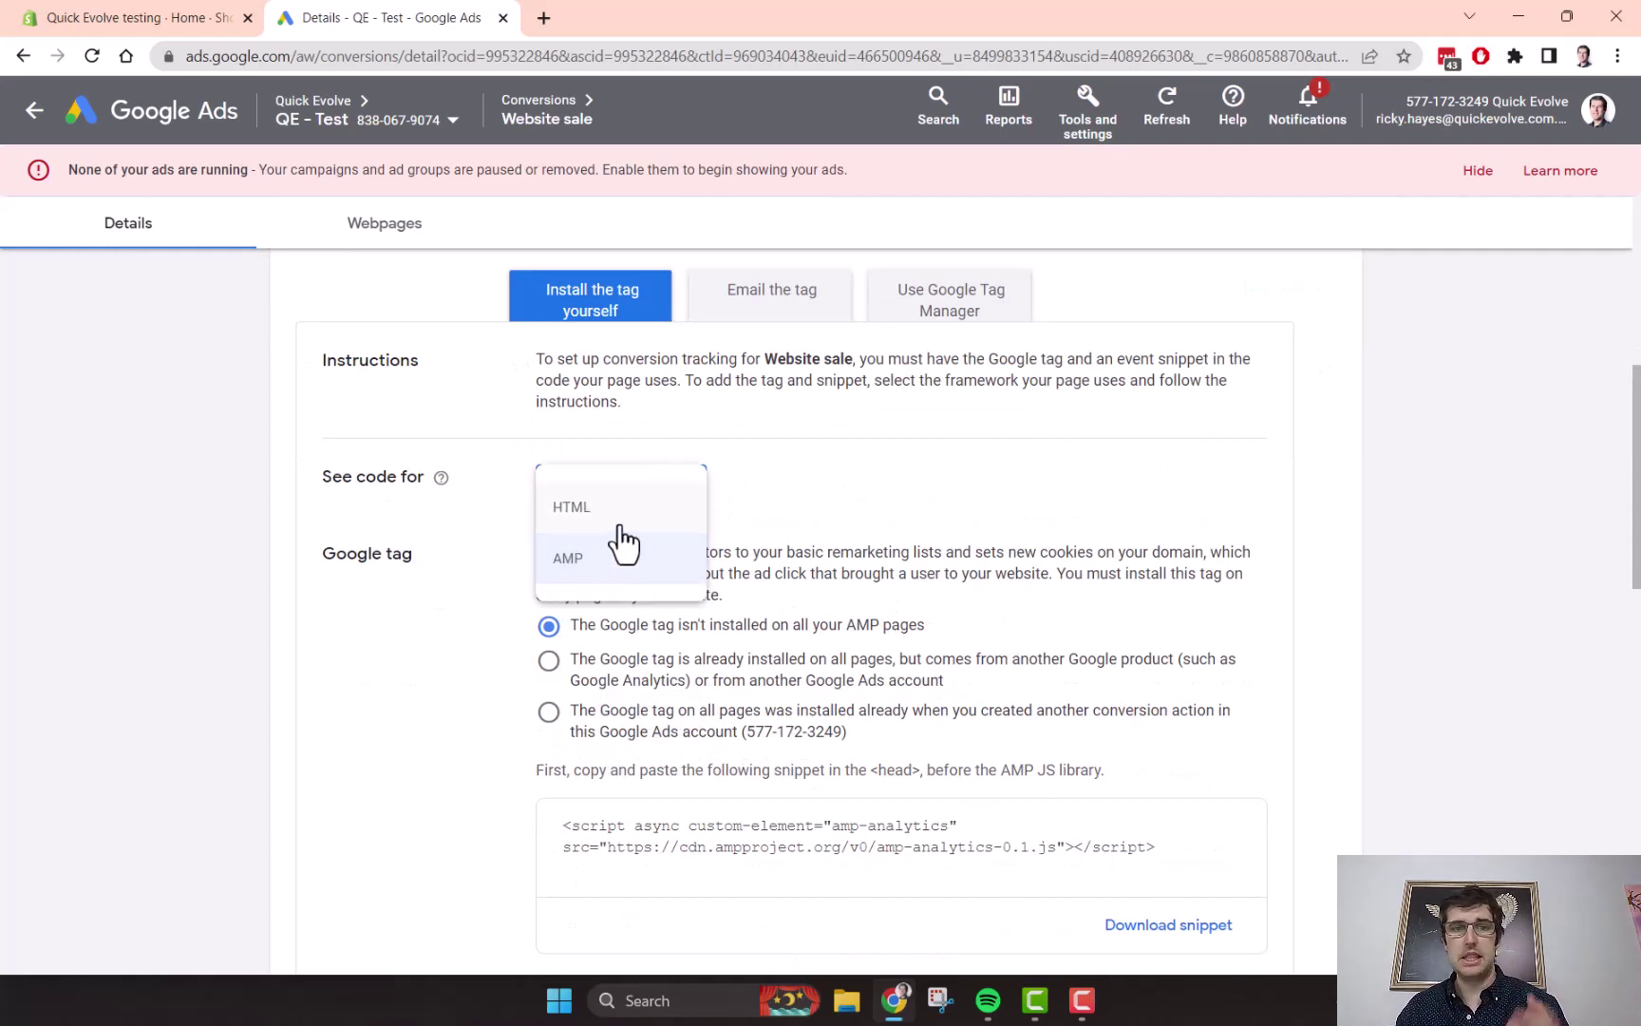
left_click(623, 540)
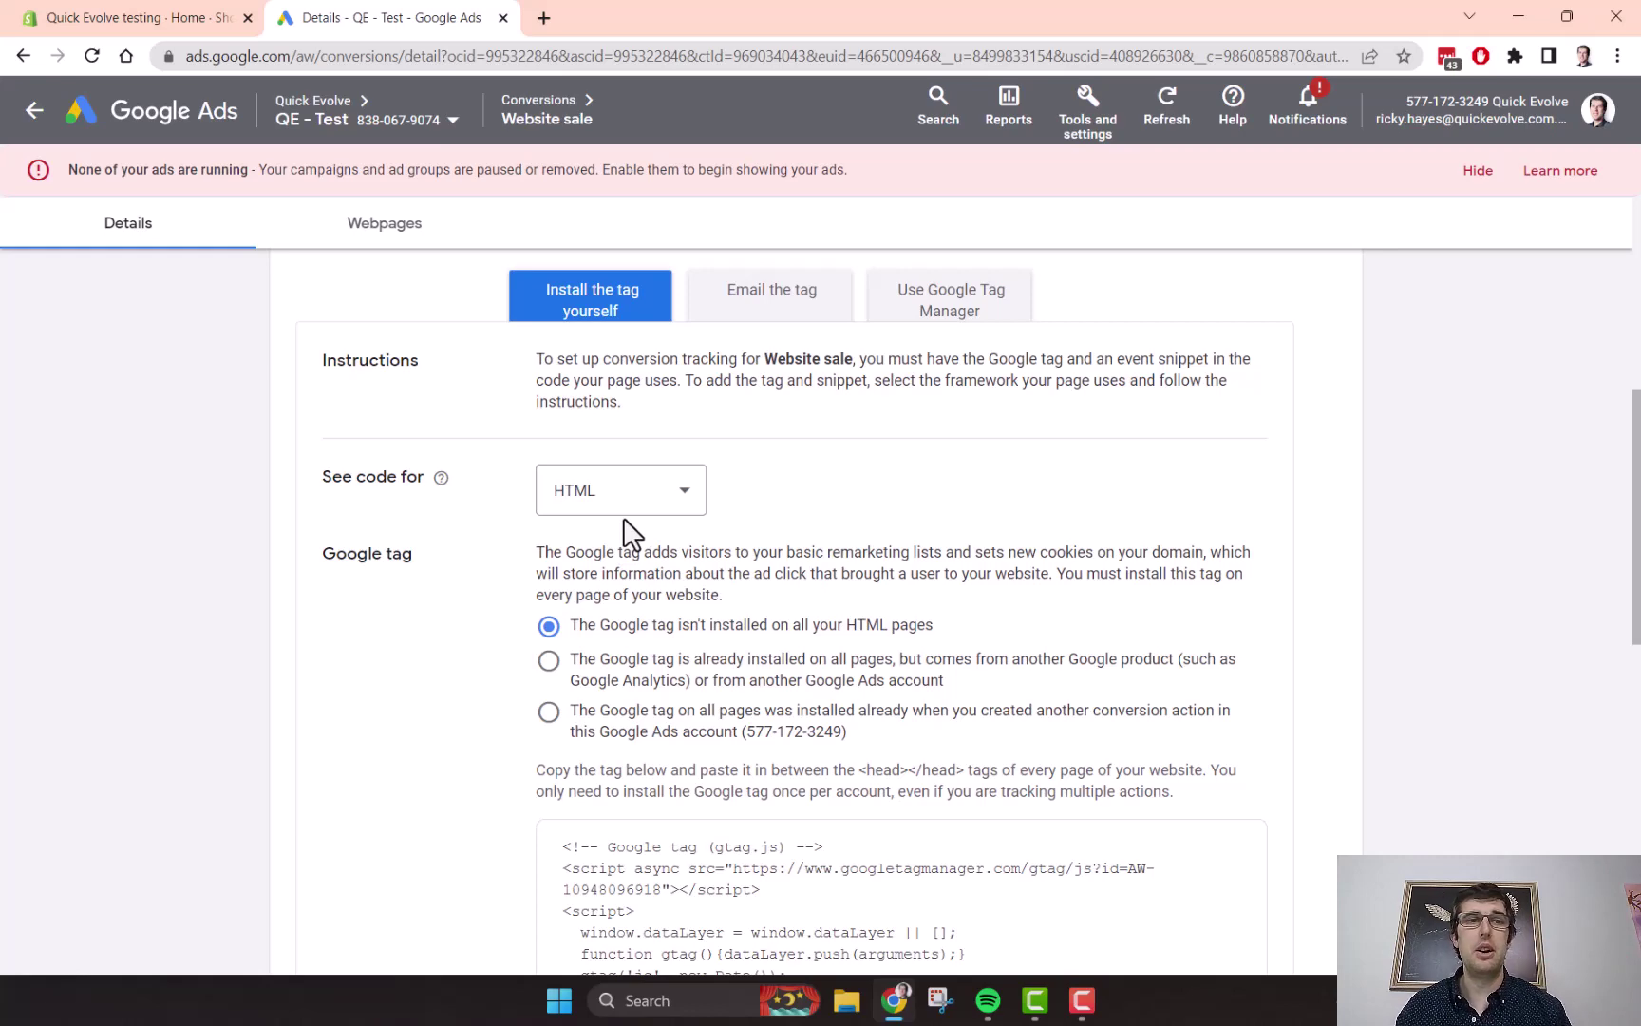
- Select the entire HTML Google tag snippet and move over to the Shopify store admin
scroll(809, 627, "down", 1)
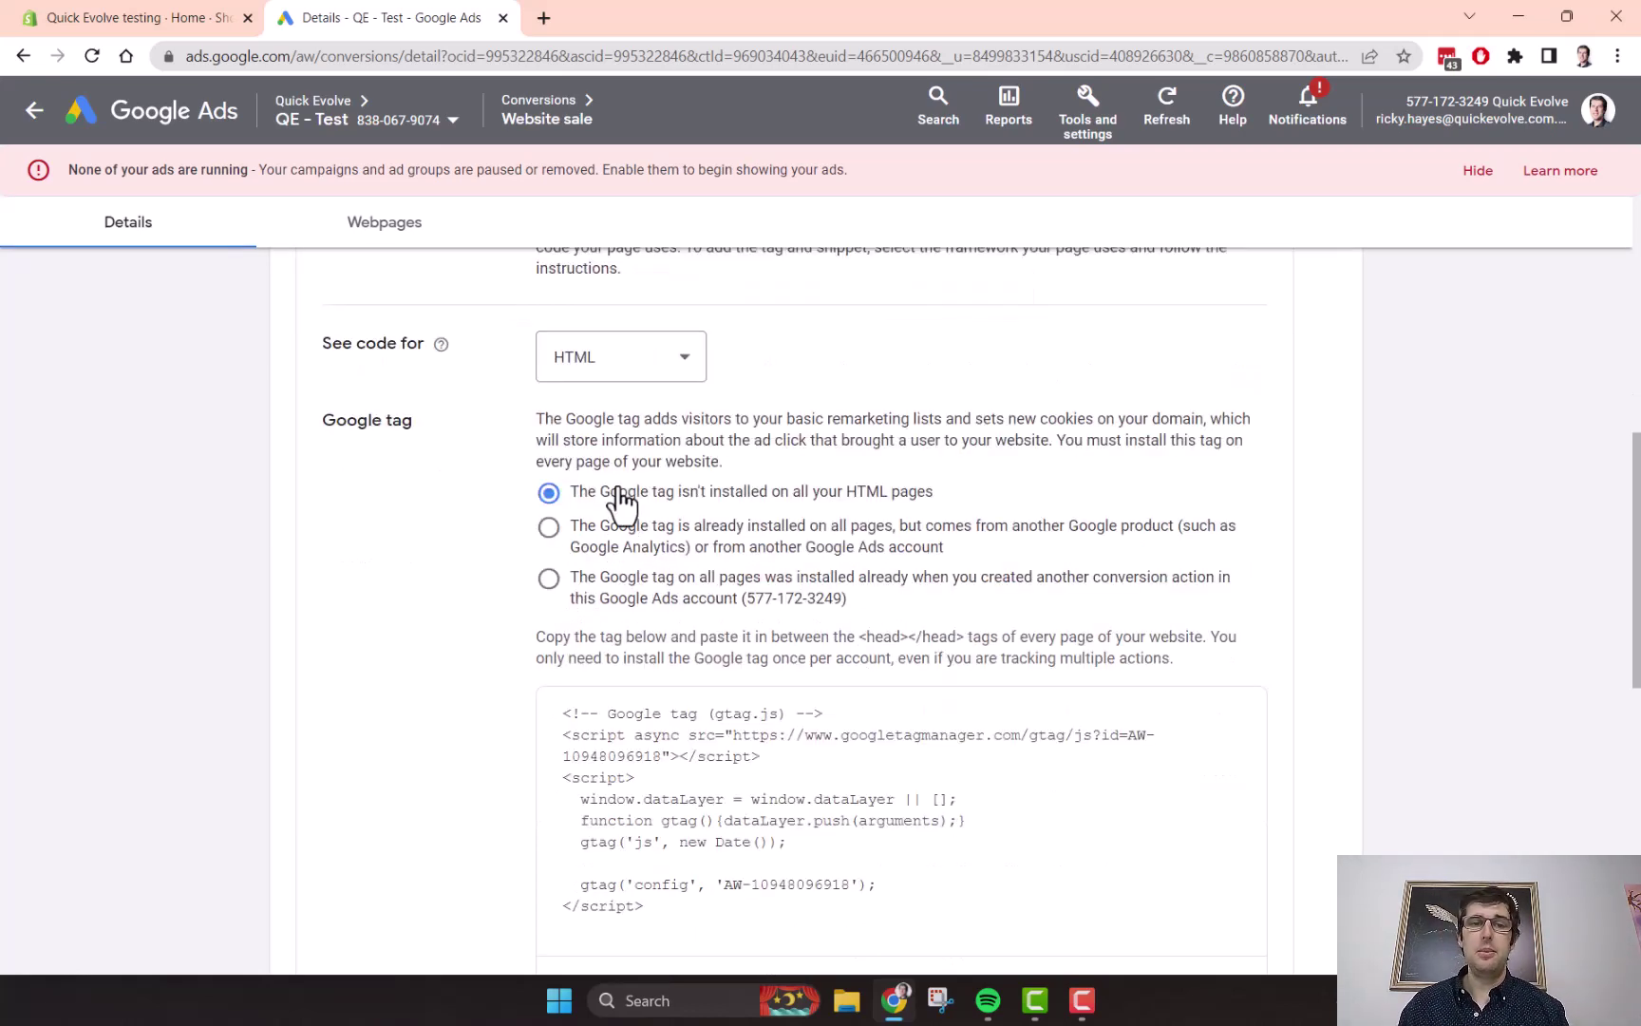
scroll(989, 700, "down", 2)
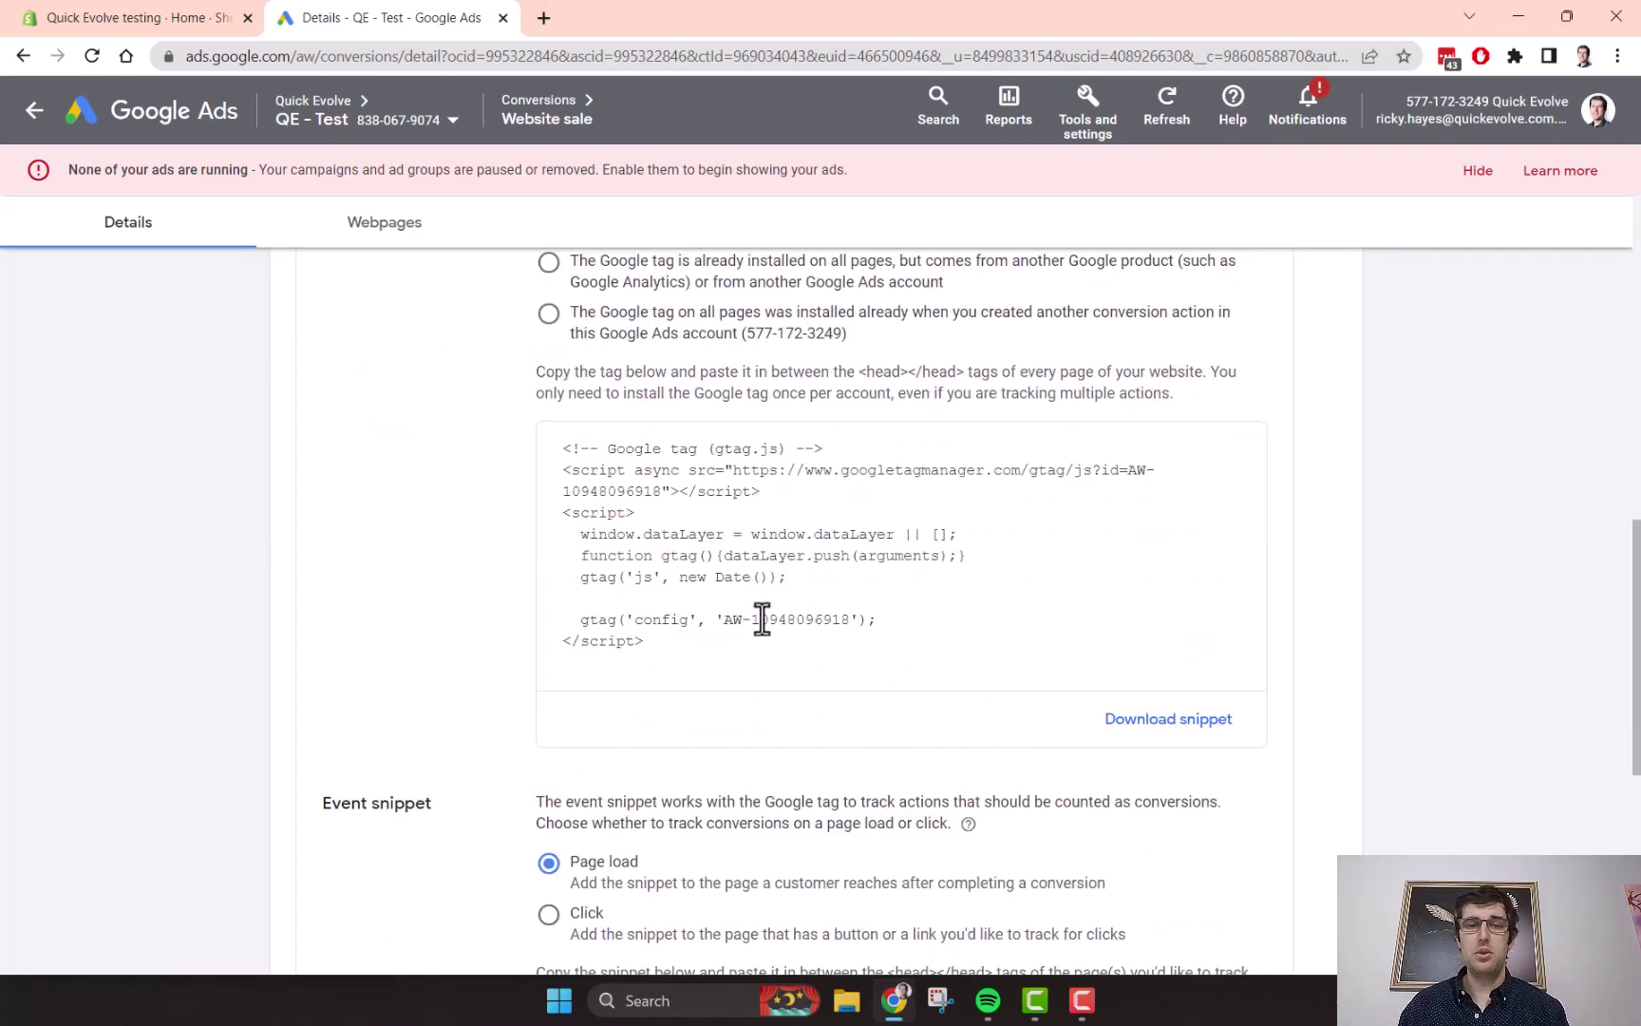
left_click(762, 619)
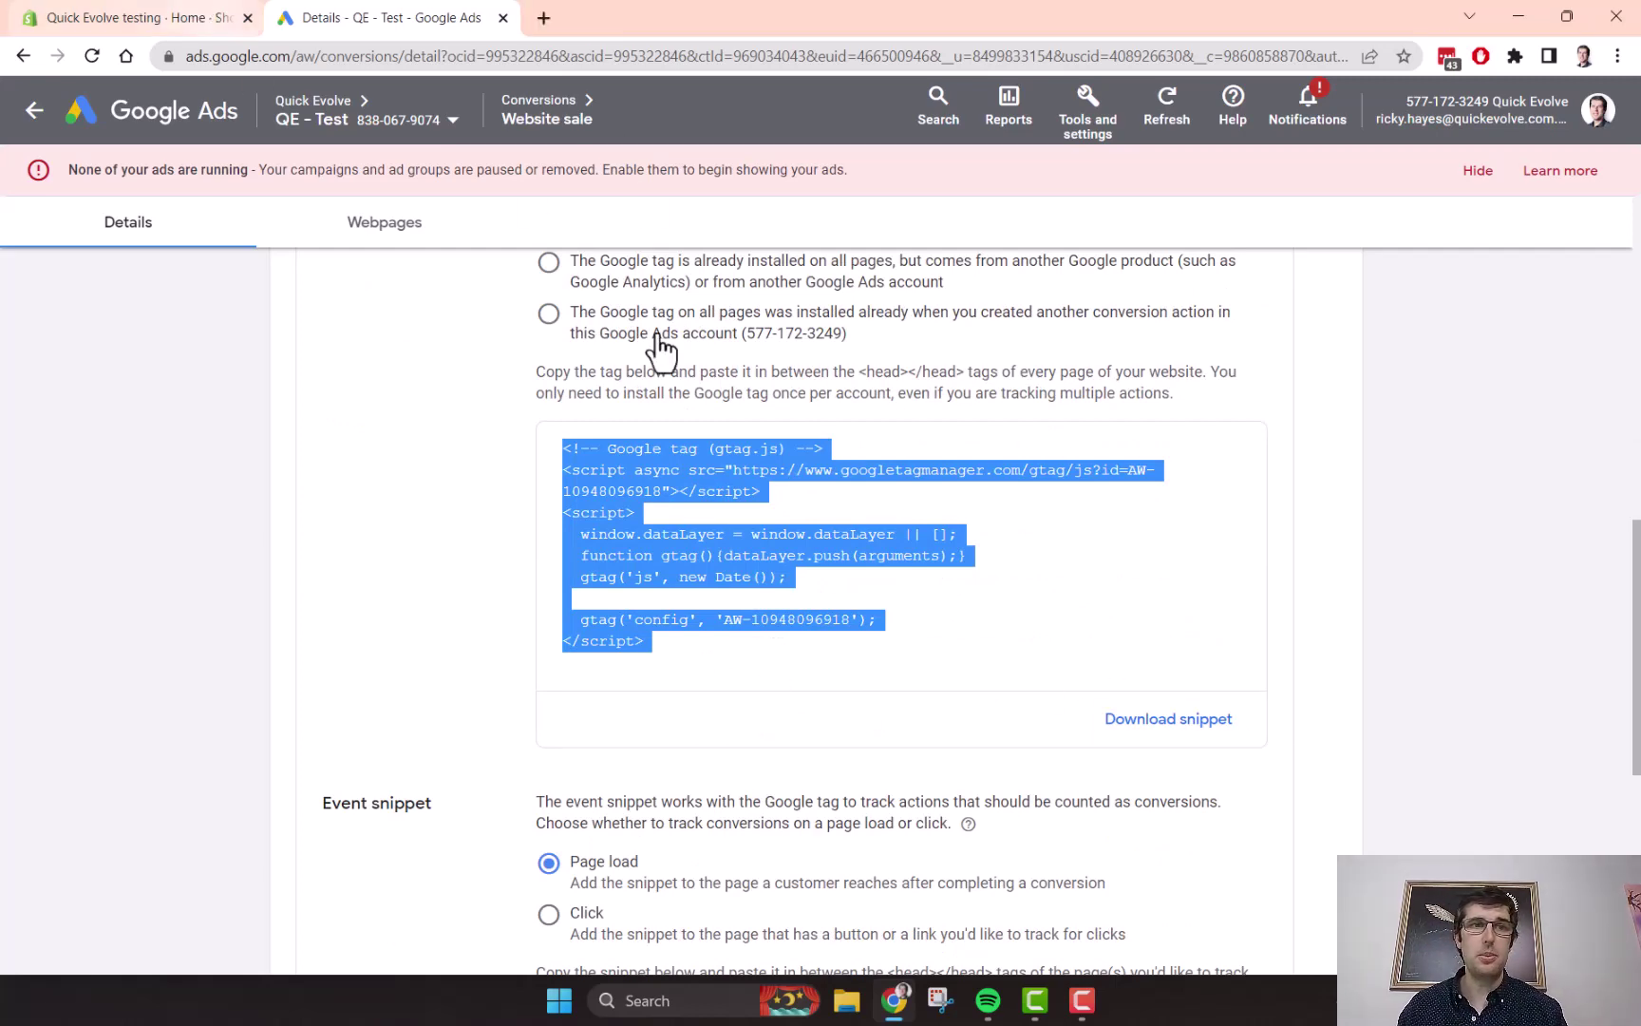
left_click(128, 17)
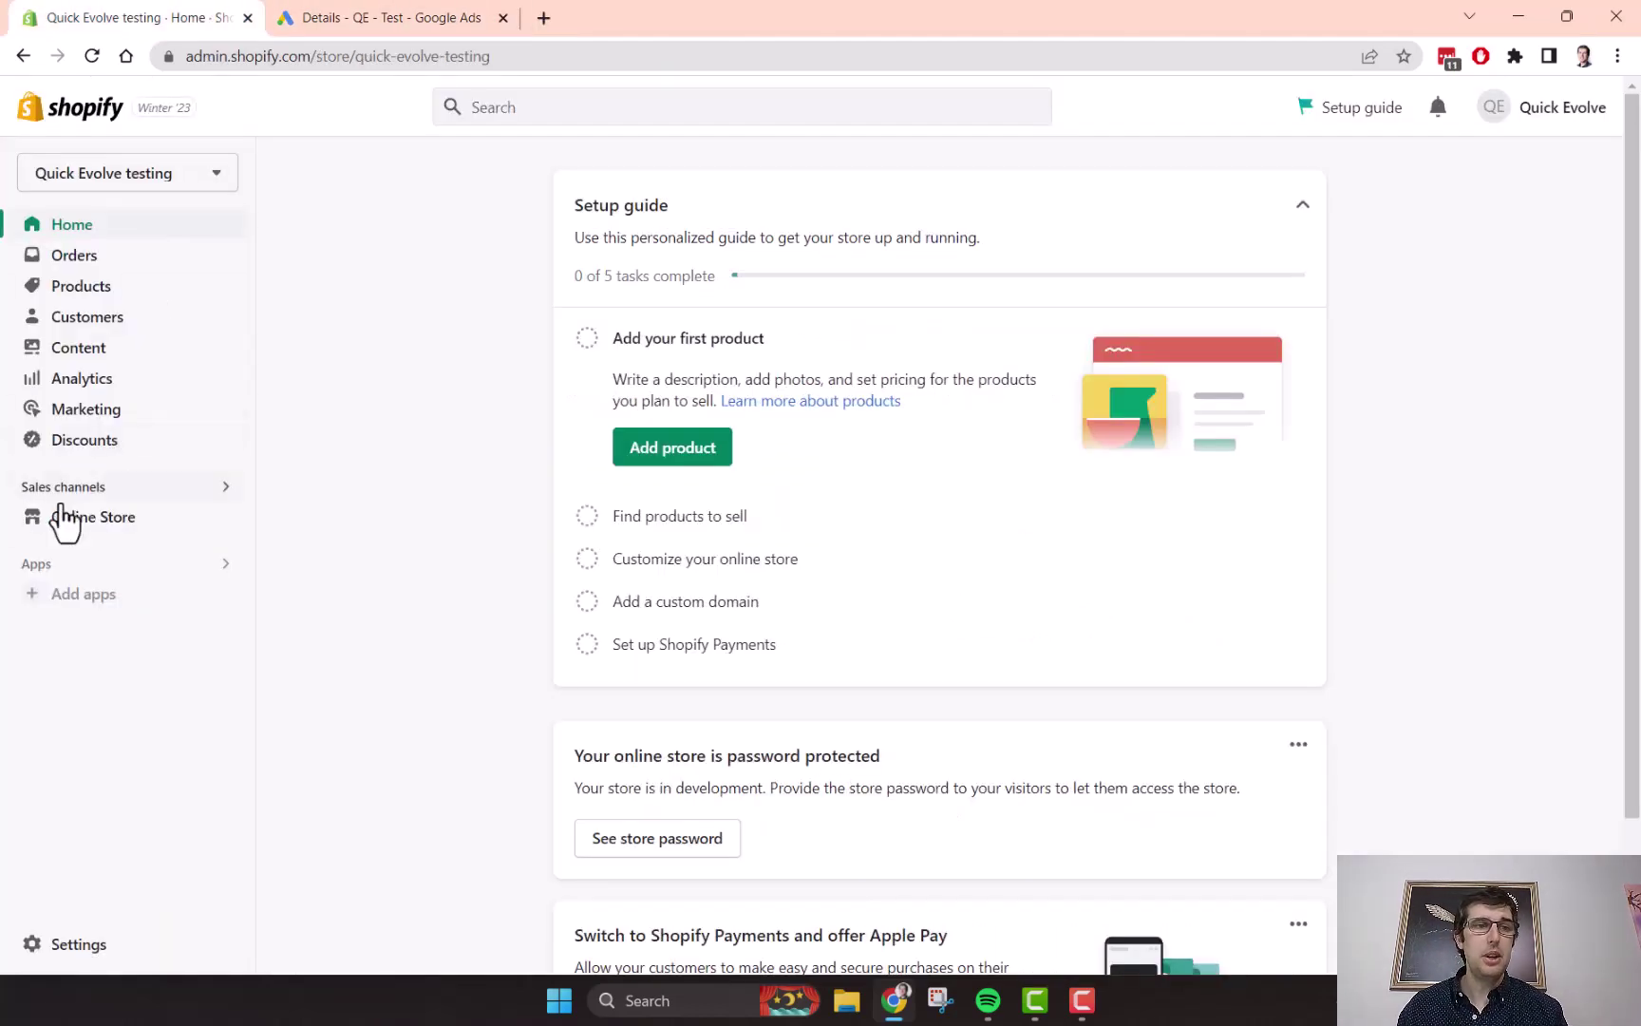
- Open the Dawn theme's theme.liquid in the code editor and search it for </head>
left_click(111, 537)
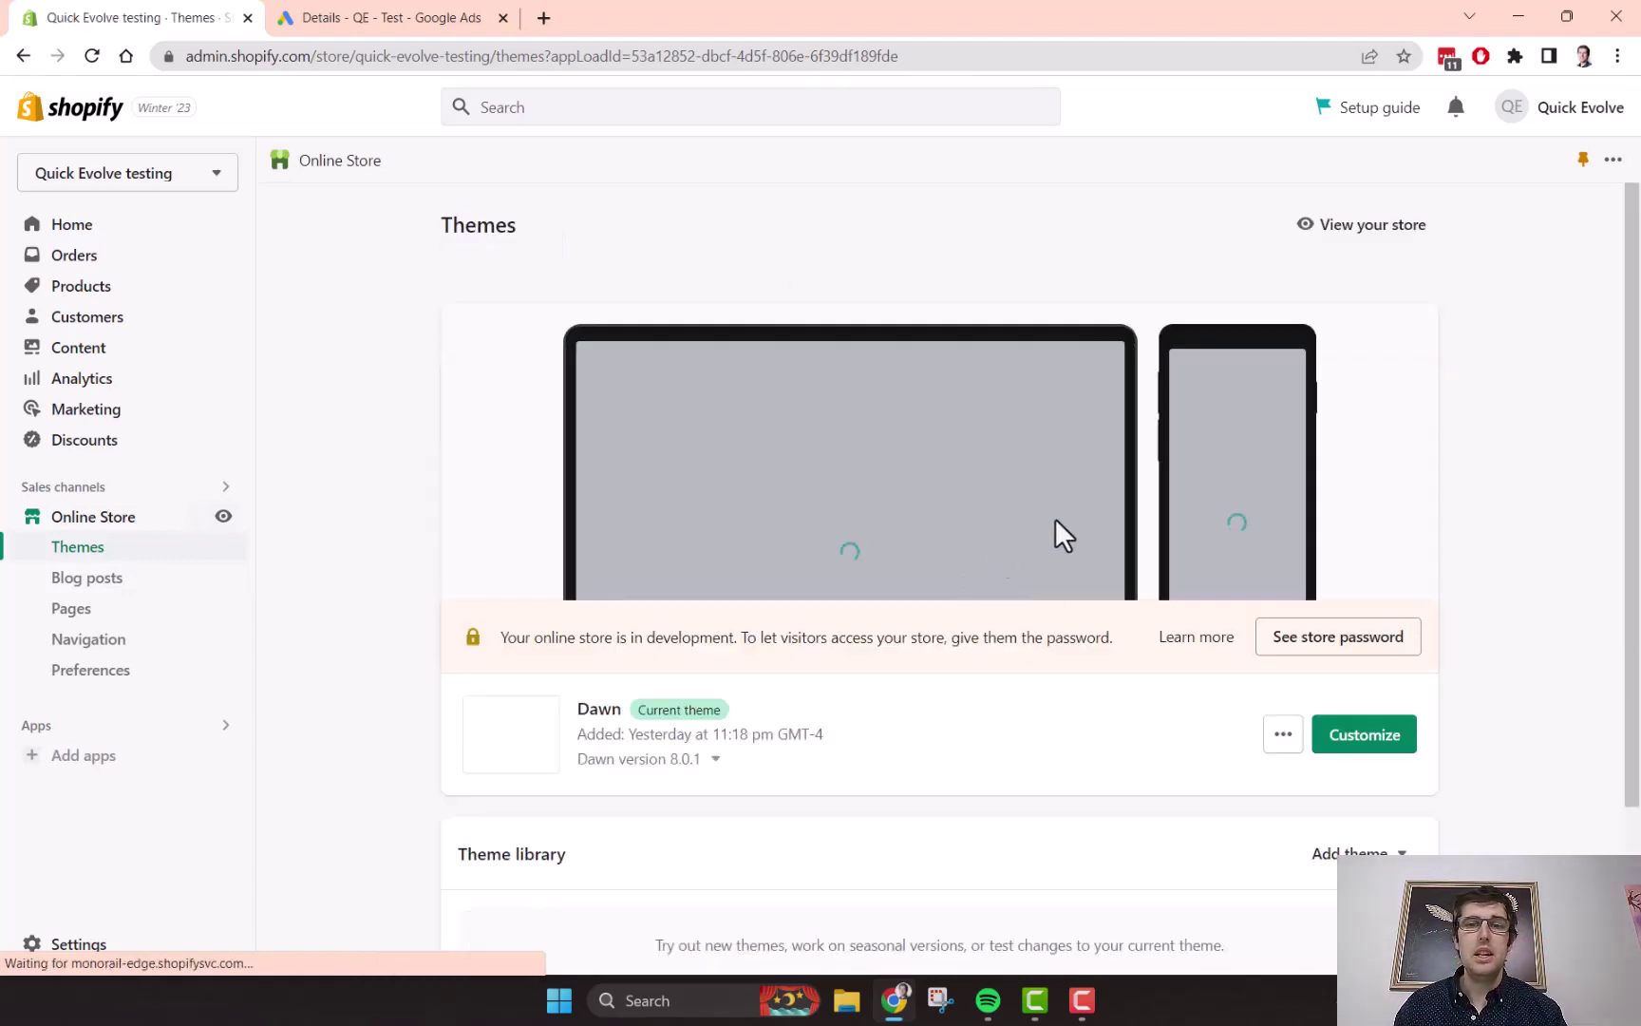
left_click(1284, 736)
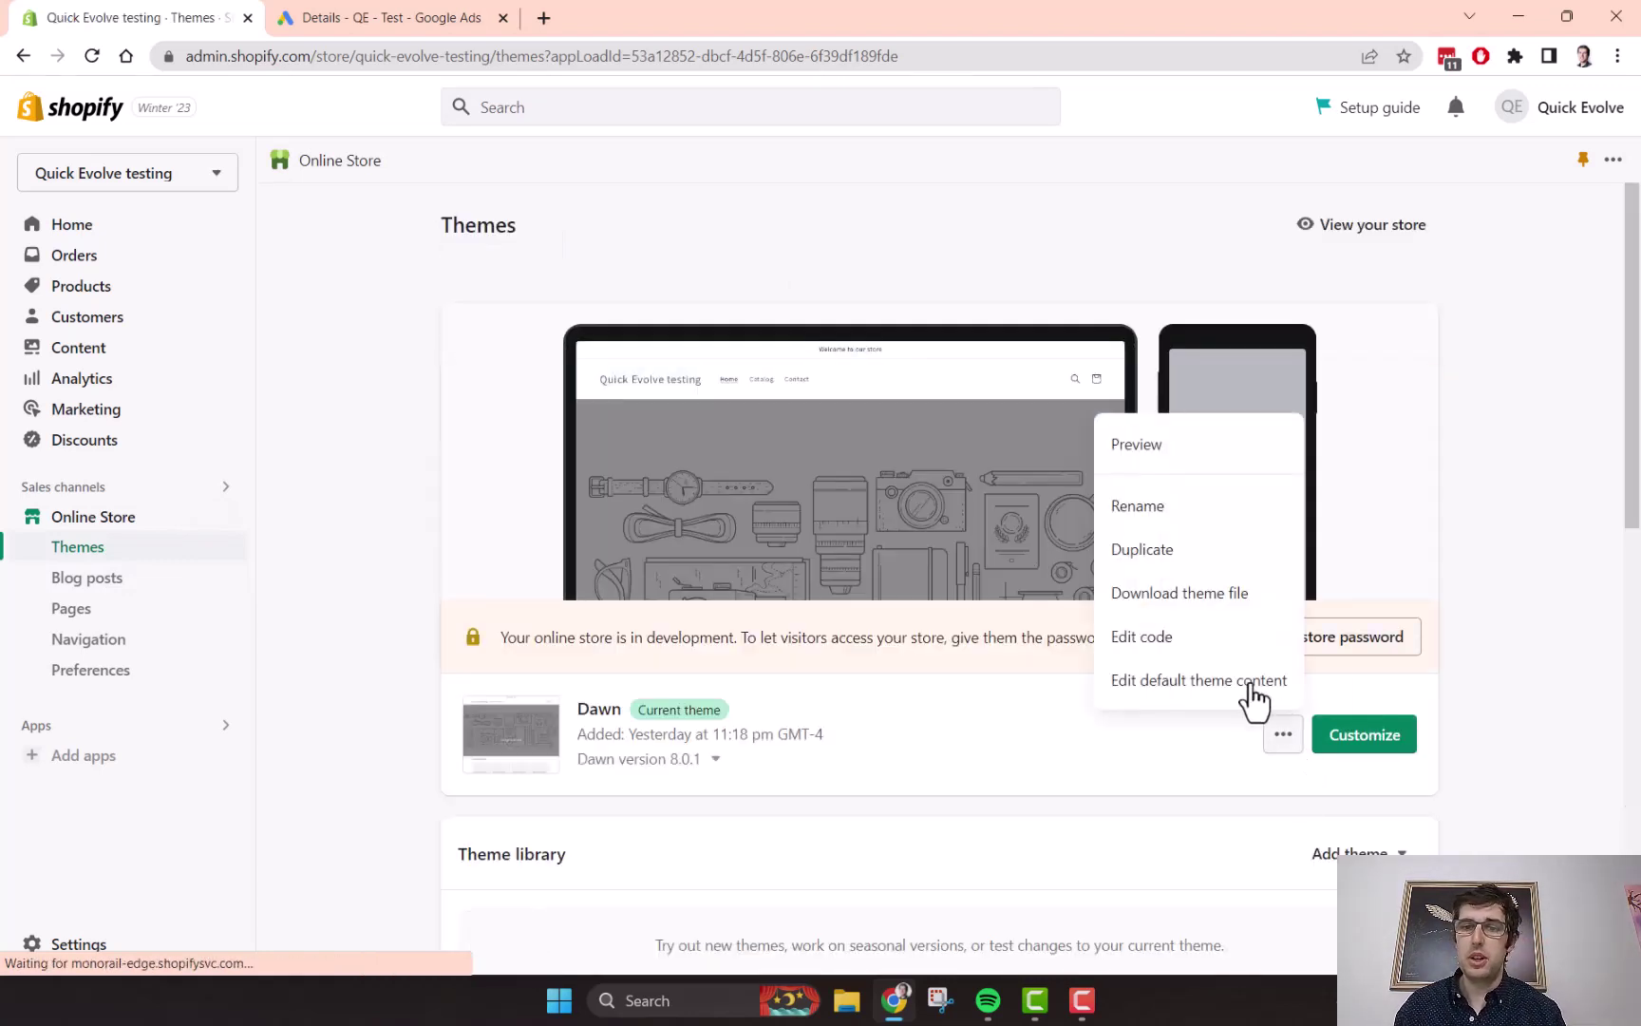
left_click(1153, 638)
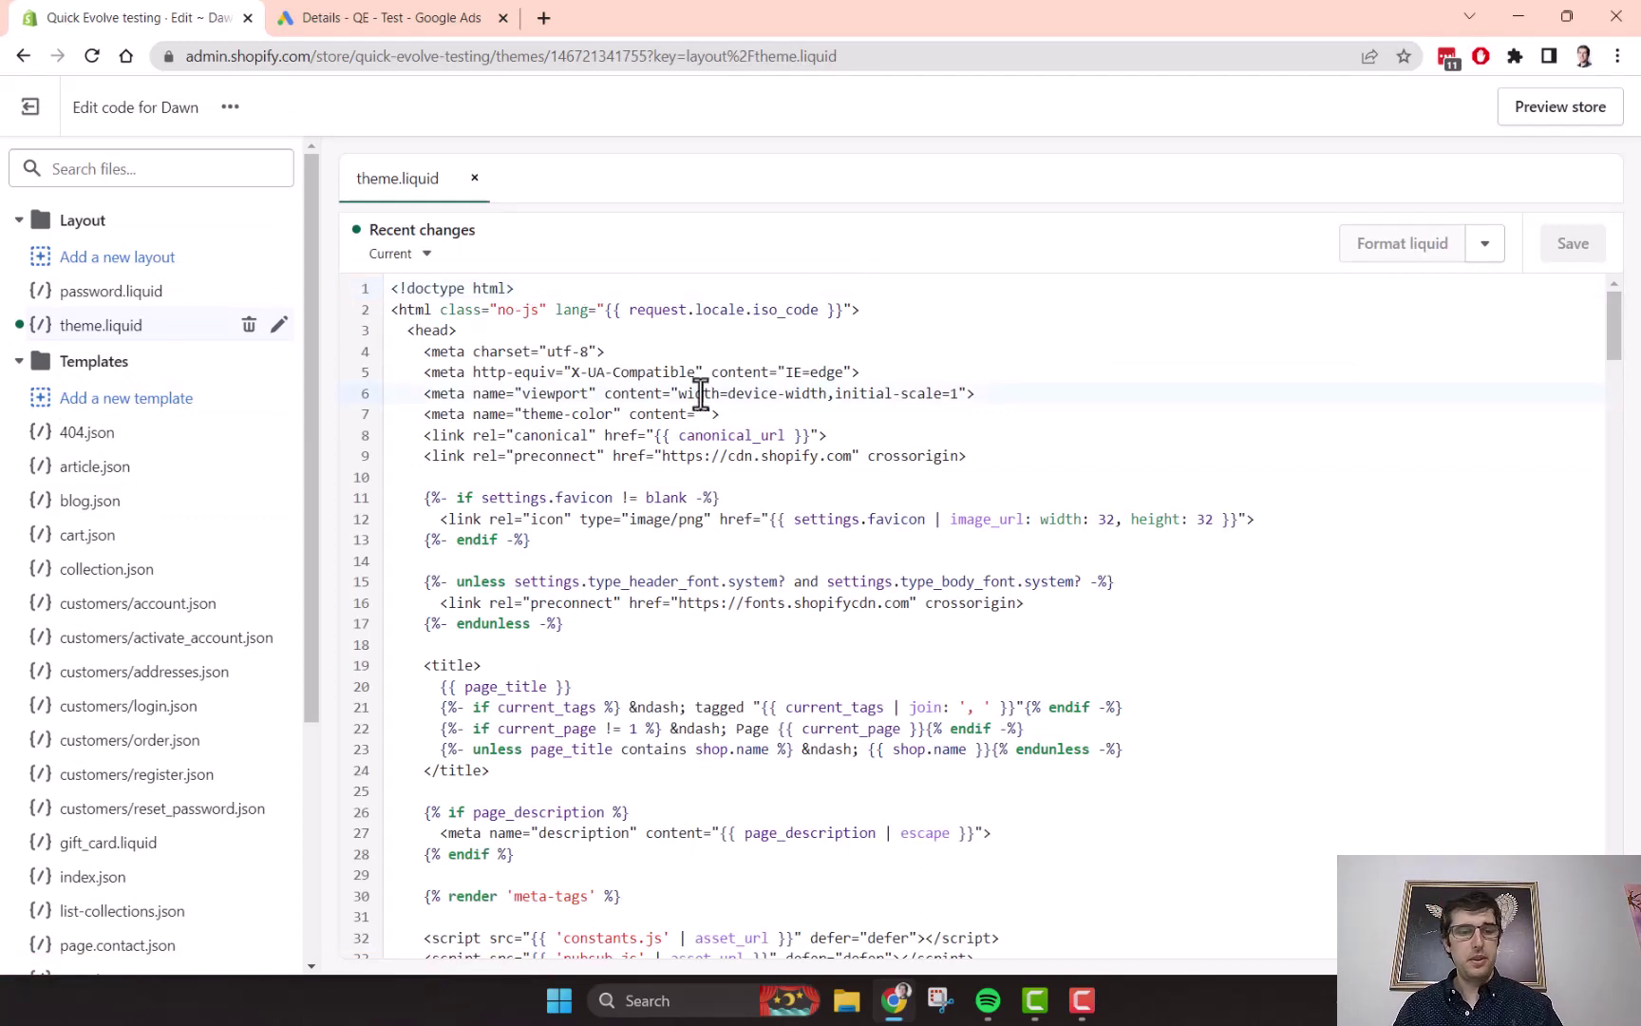
key("ctrl+f")
type("<")
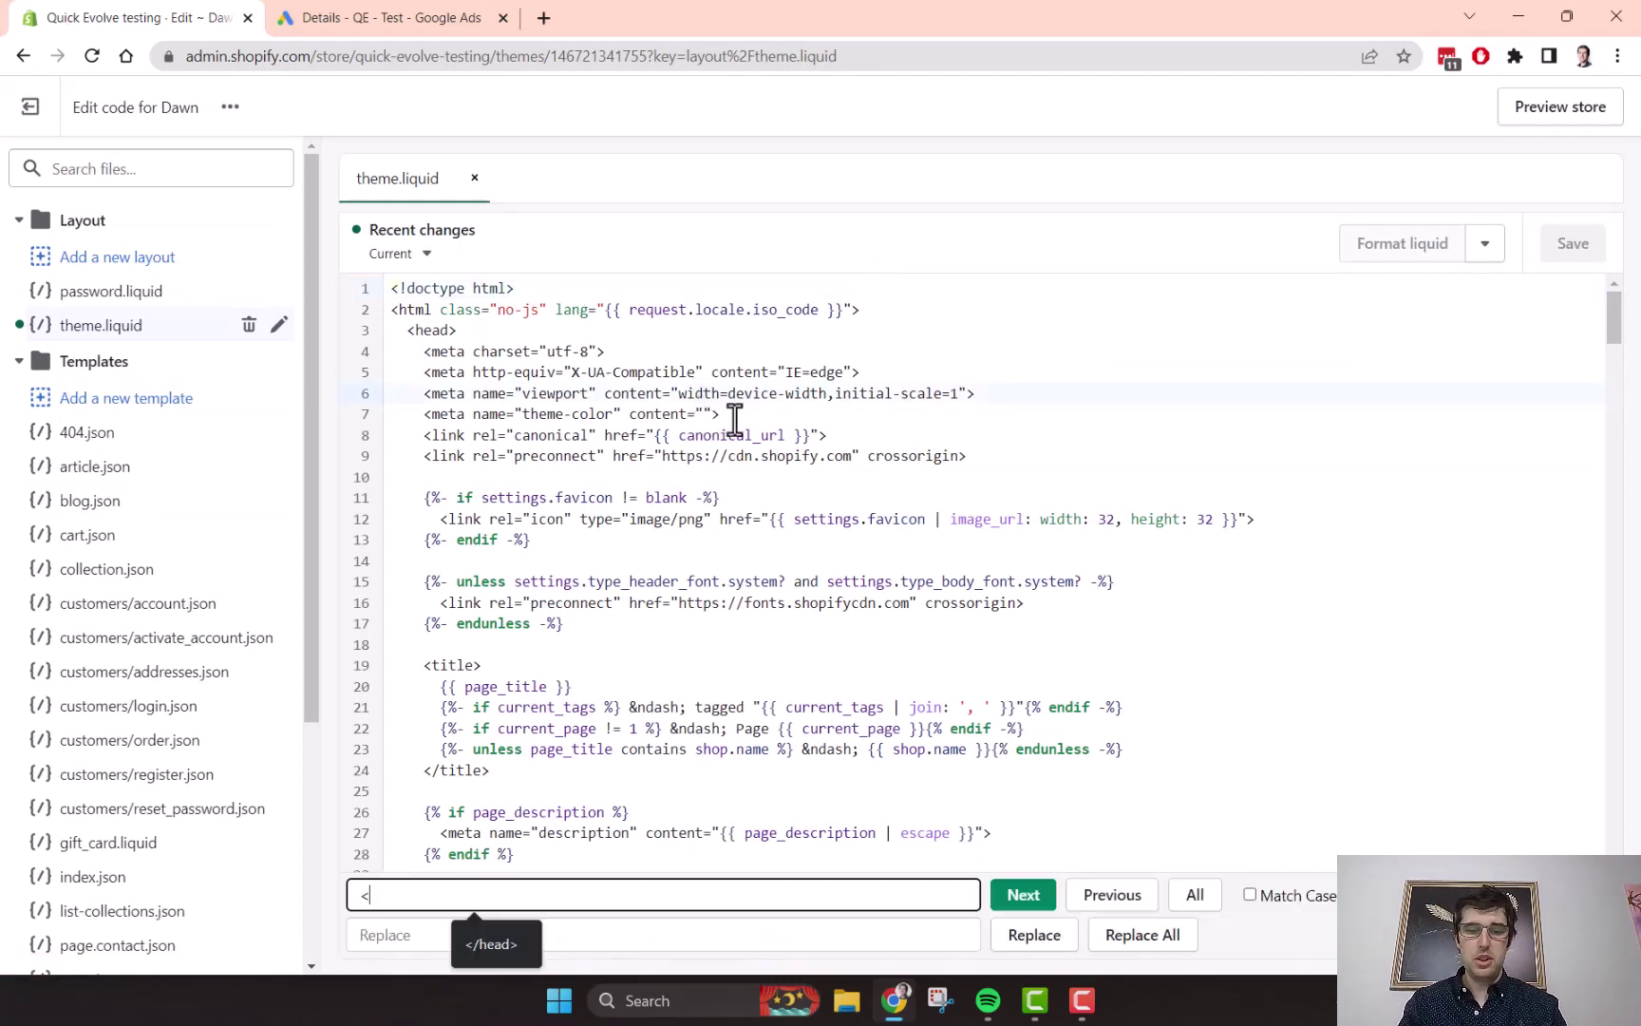
type("/head>")
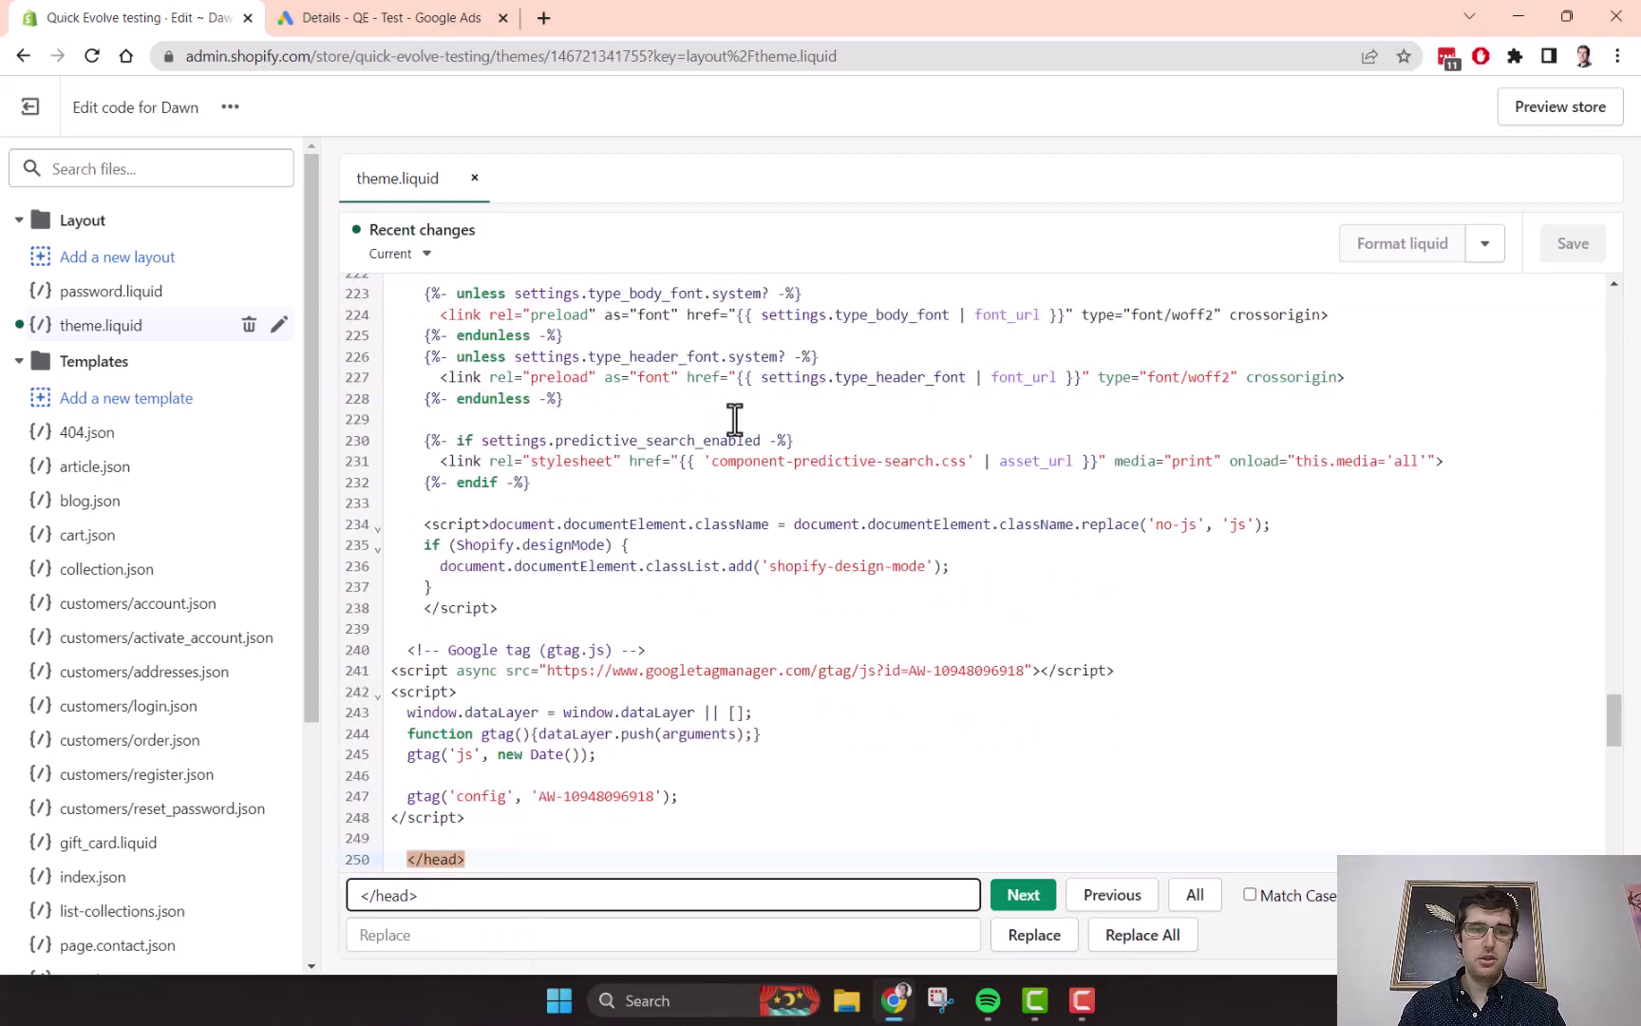
- Cut and paste the Google tag script block directly above </head> in theme.liquid, then save
left_click(500, 818)
left_click(480, 842)
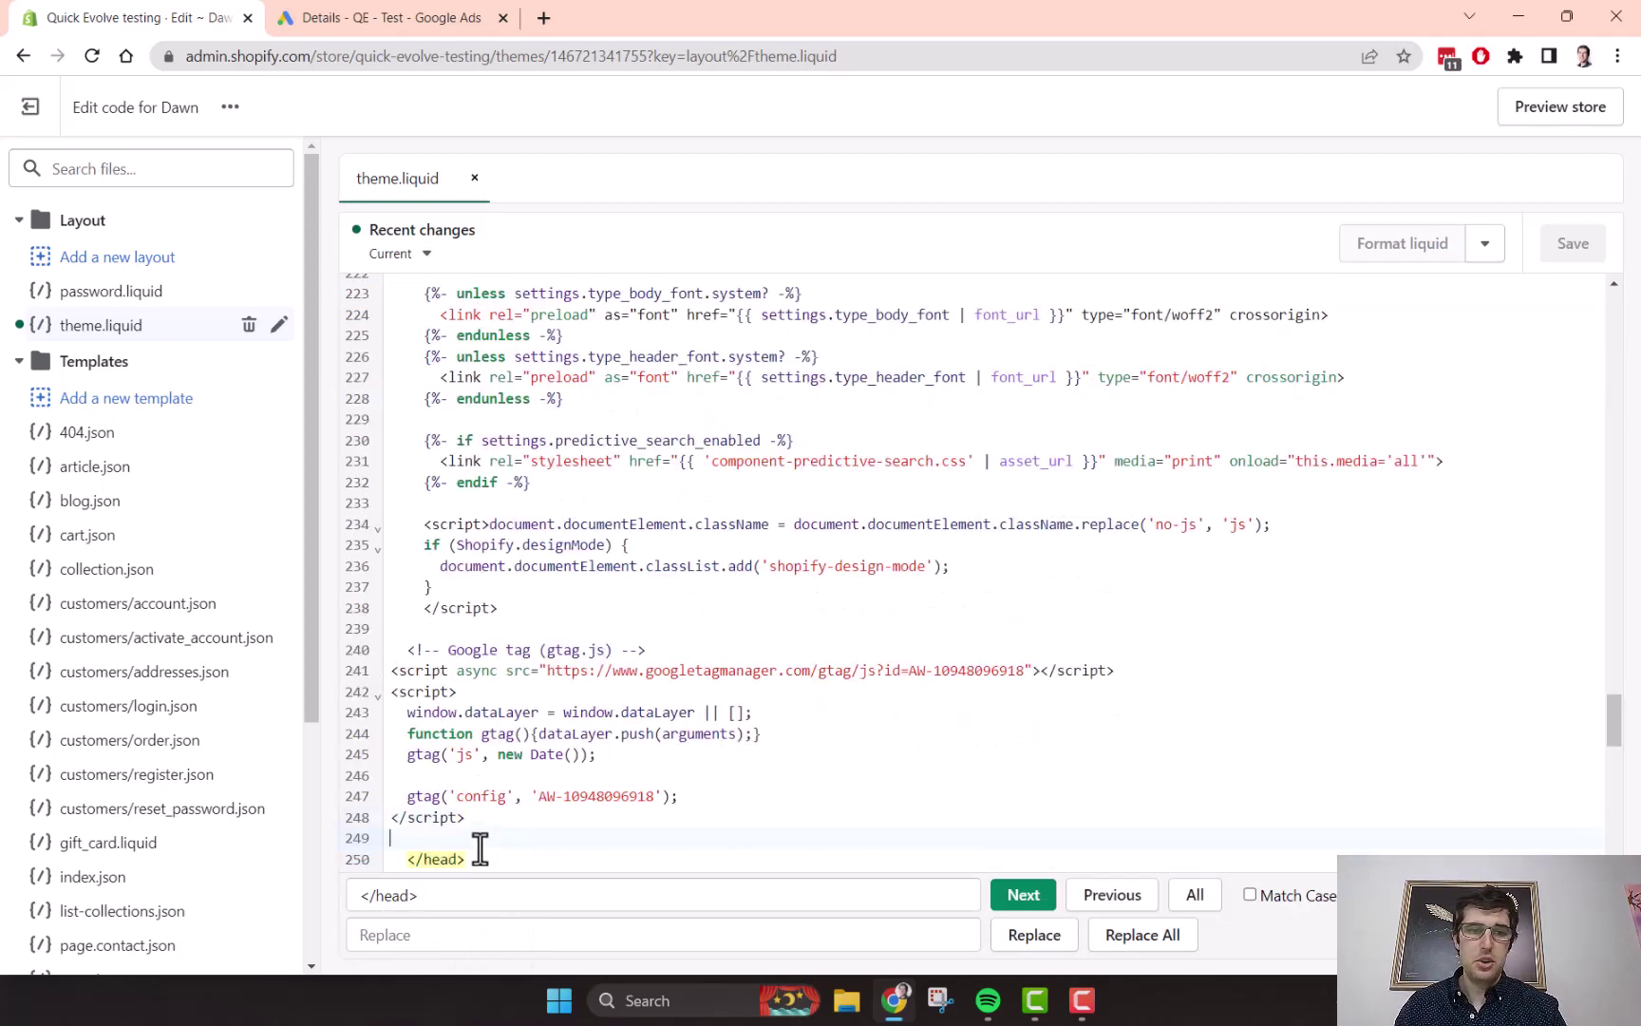
left_click(451, 899)
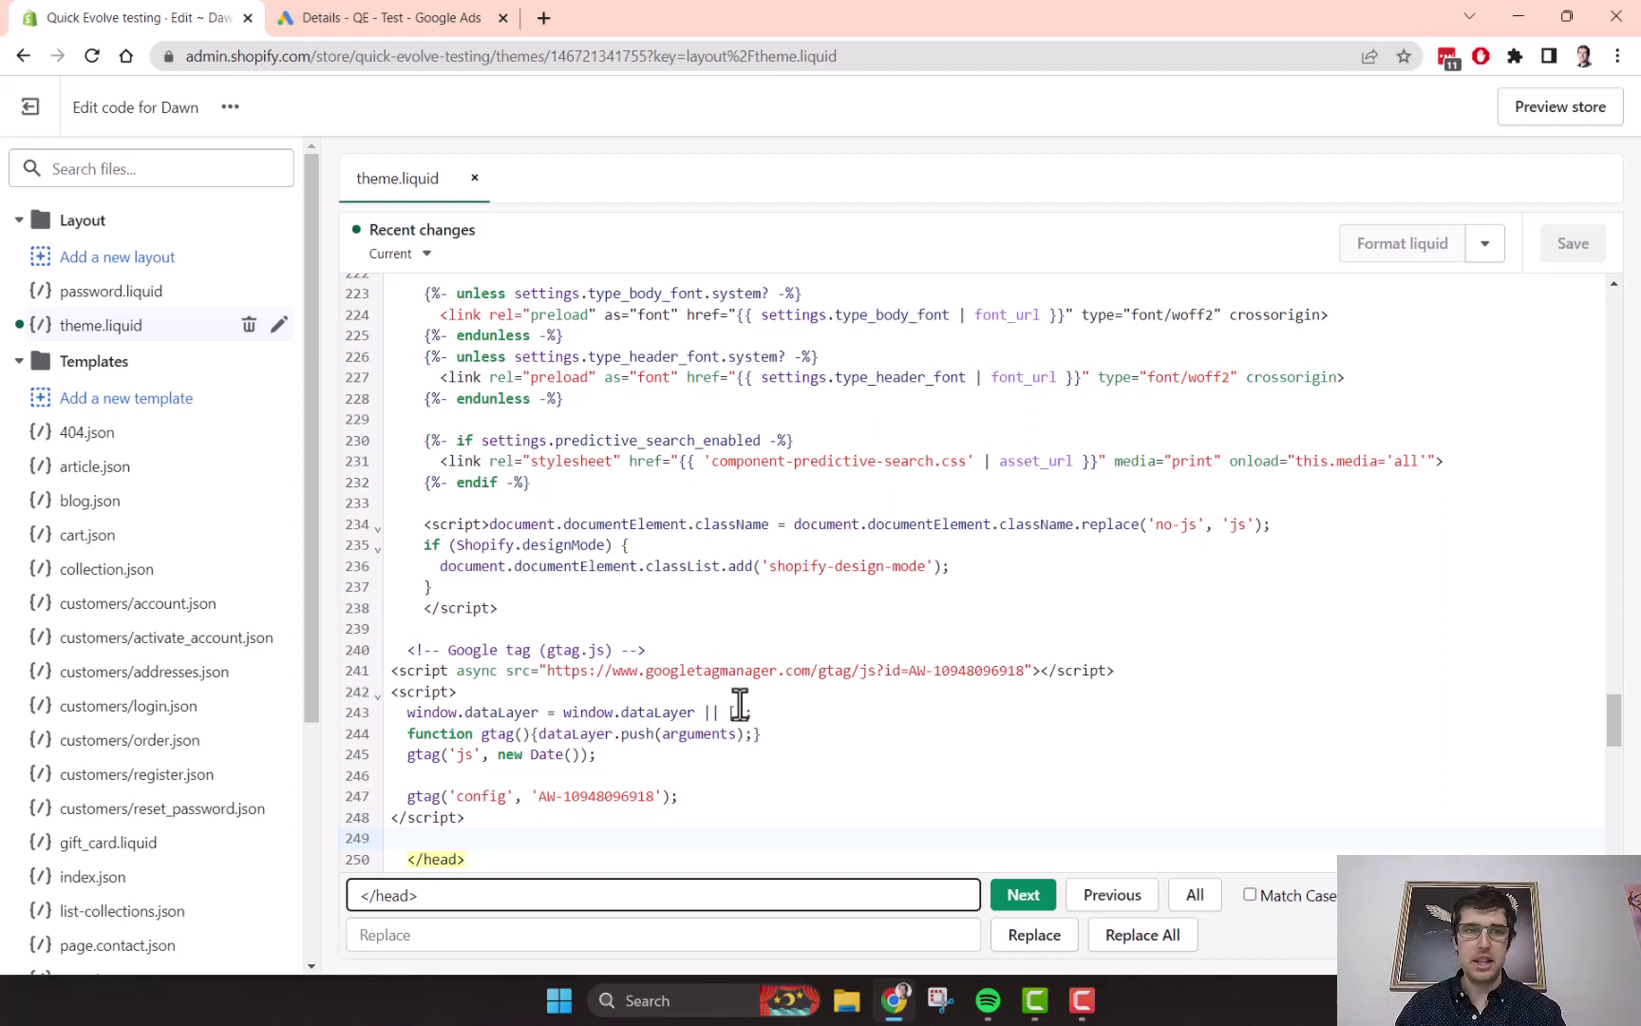
left_click_drag(466, 818, 376, 644)
key("ctrl+c")
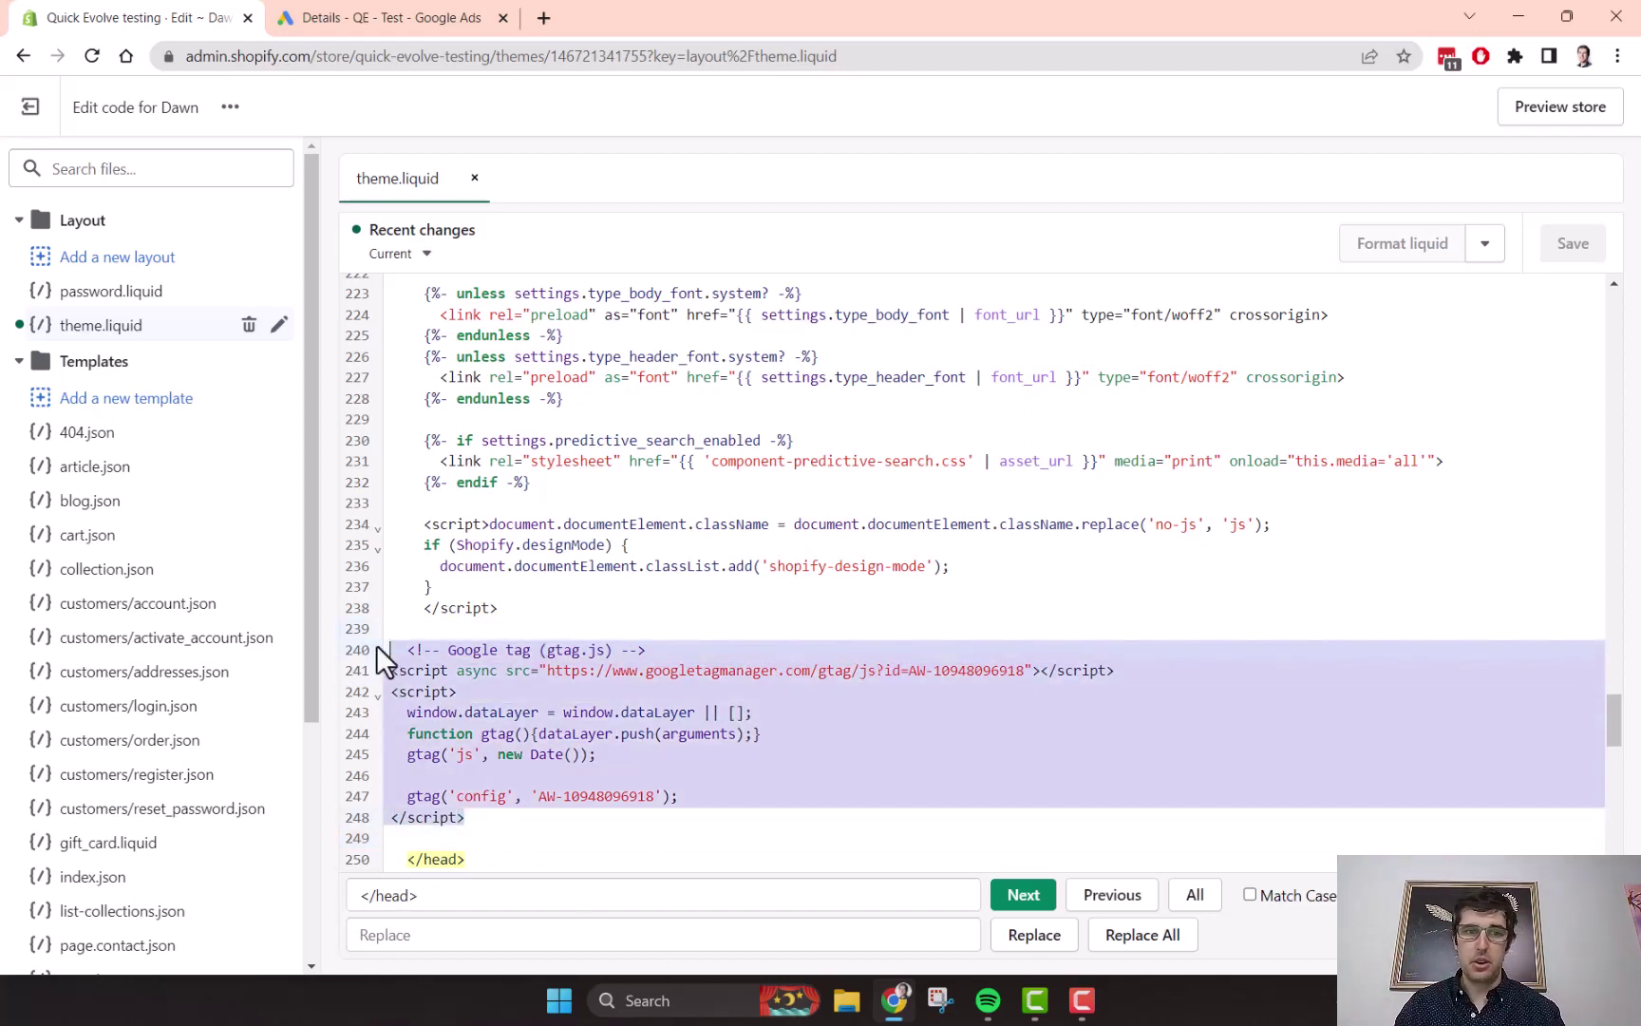
key("BackSpace")
key("ctrl+v")
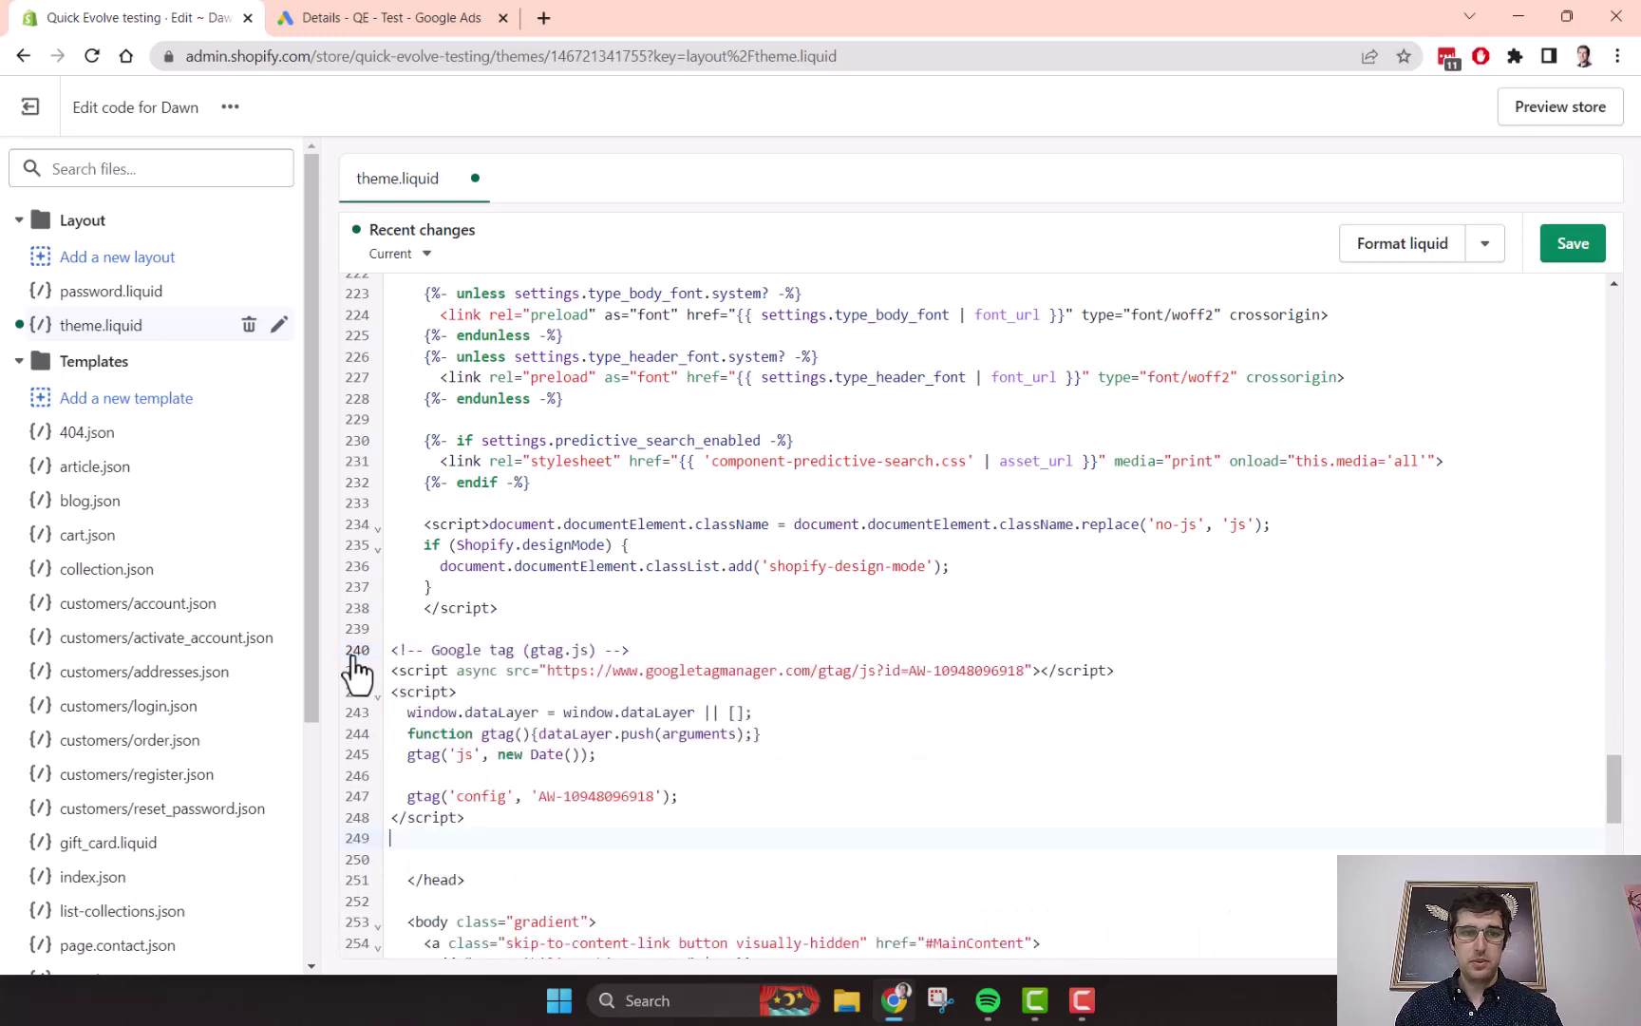
left_click(1580, 241)
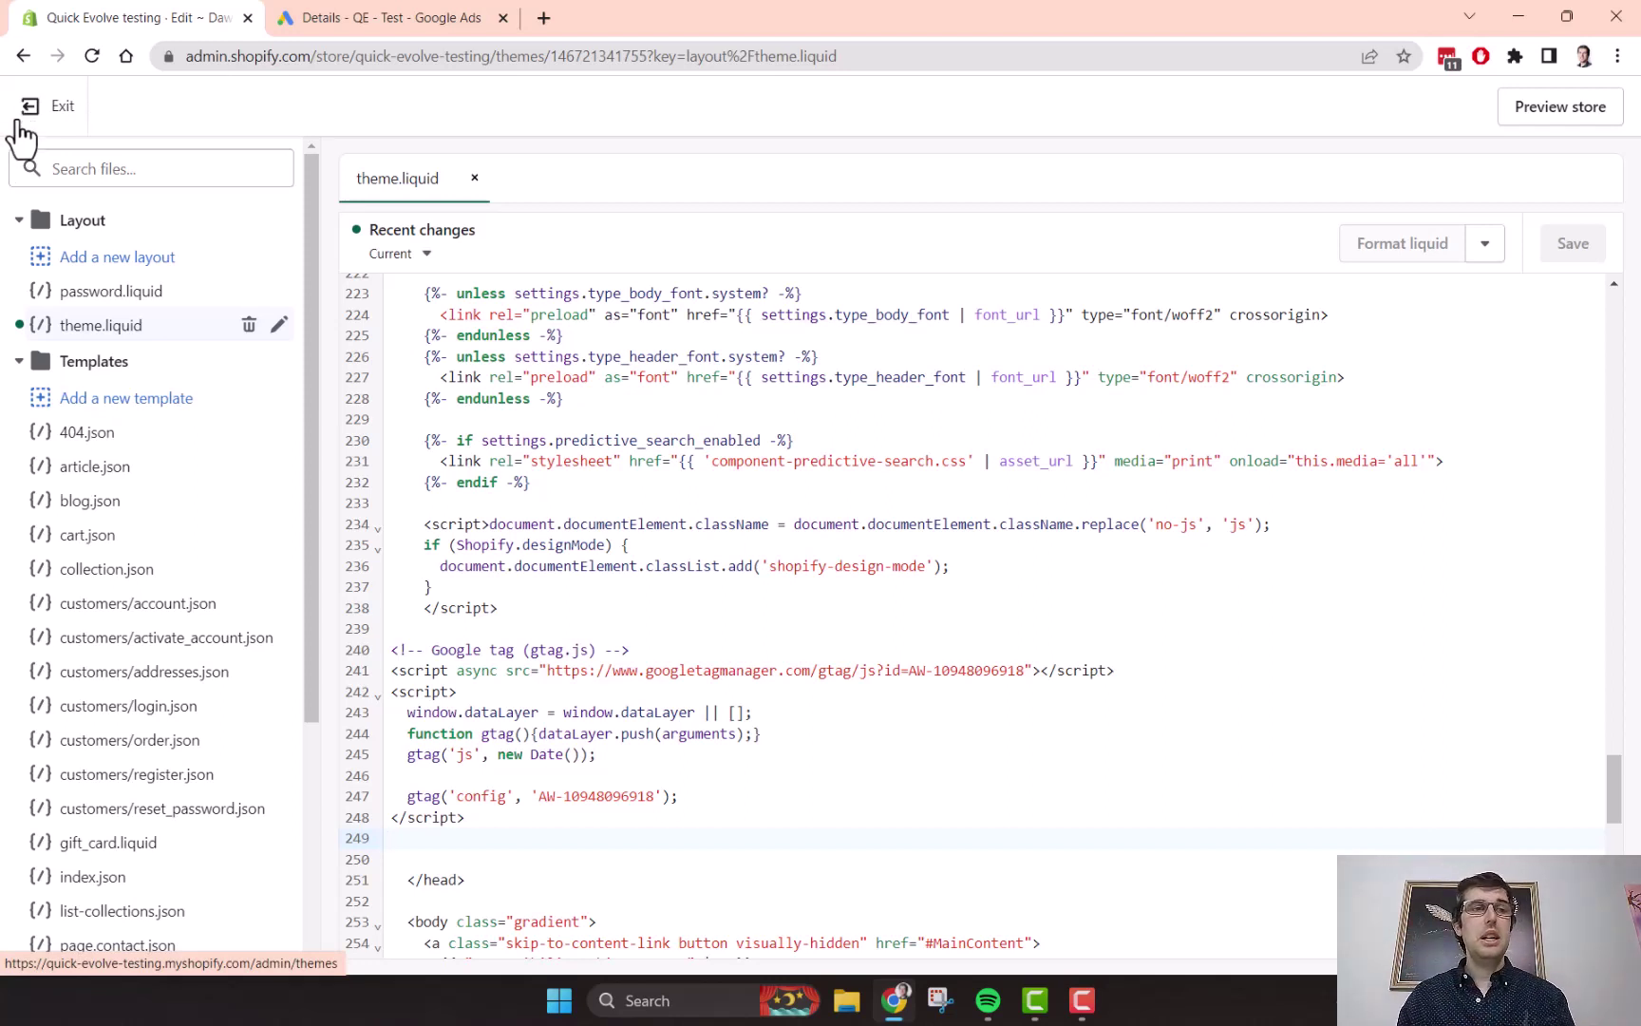
- Exit Shopify's code editor and select the full Website sale event snippet code in Google Ads
left_click(22, 133)
left_click(385, 18)
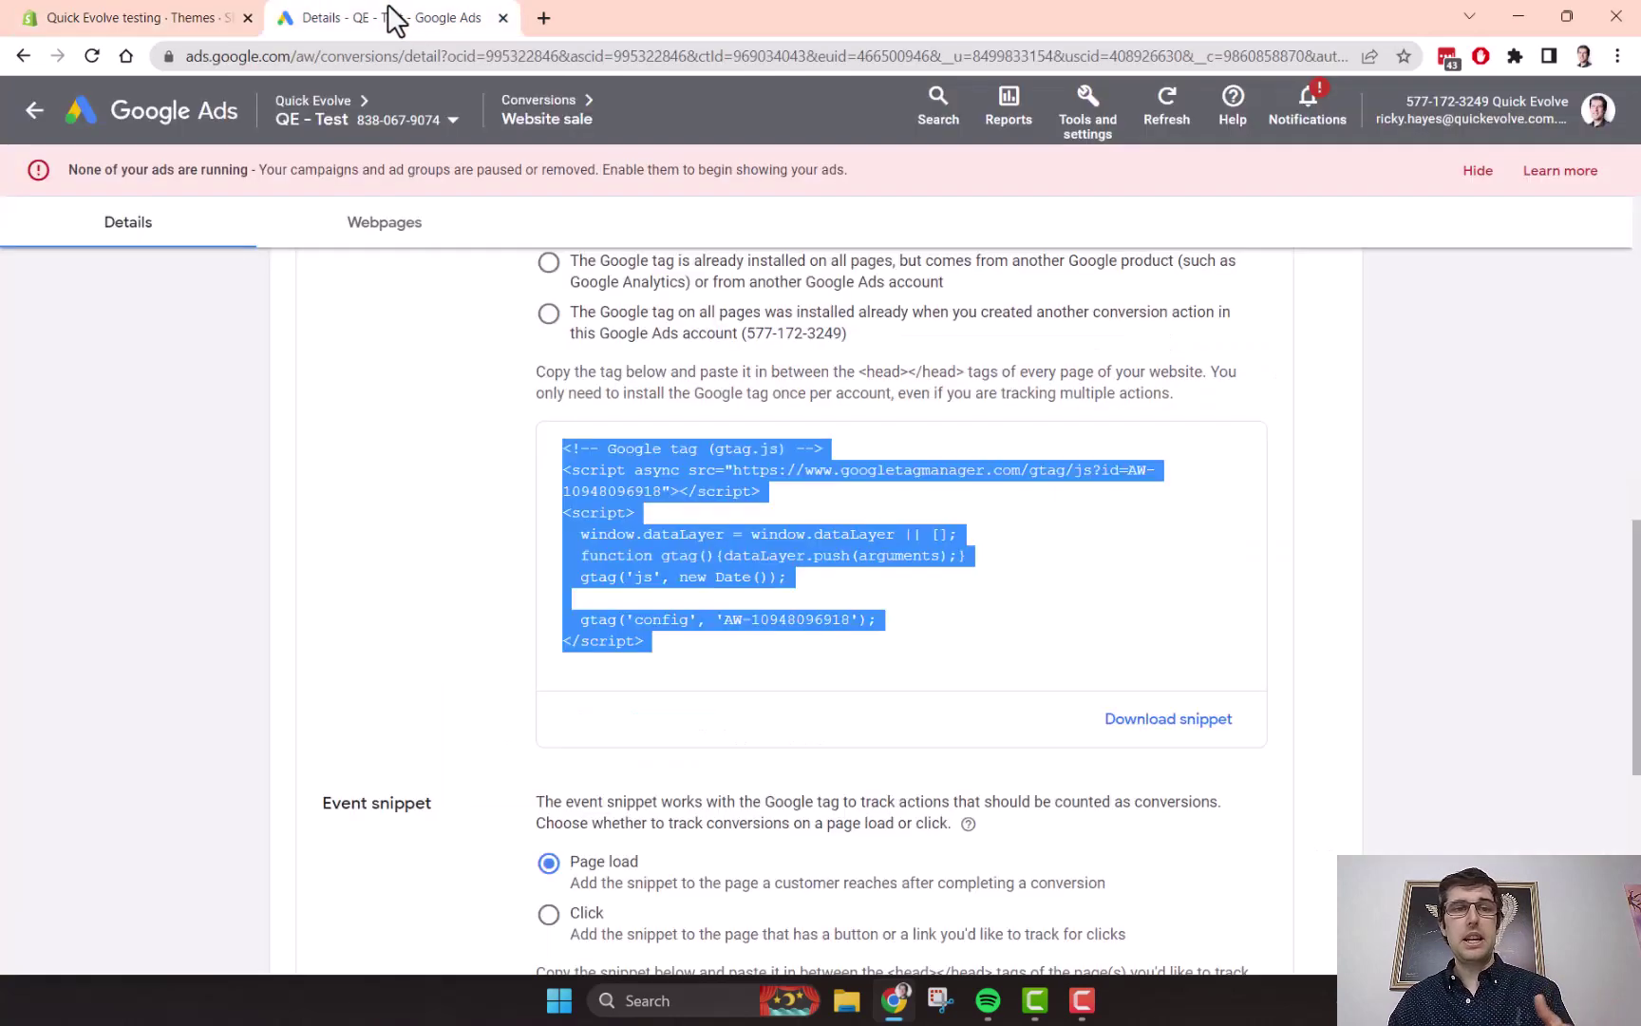
left_click(429, 452)
scroll(417, 454, "down", 5)
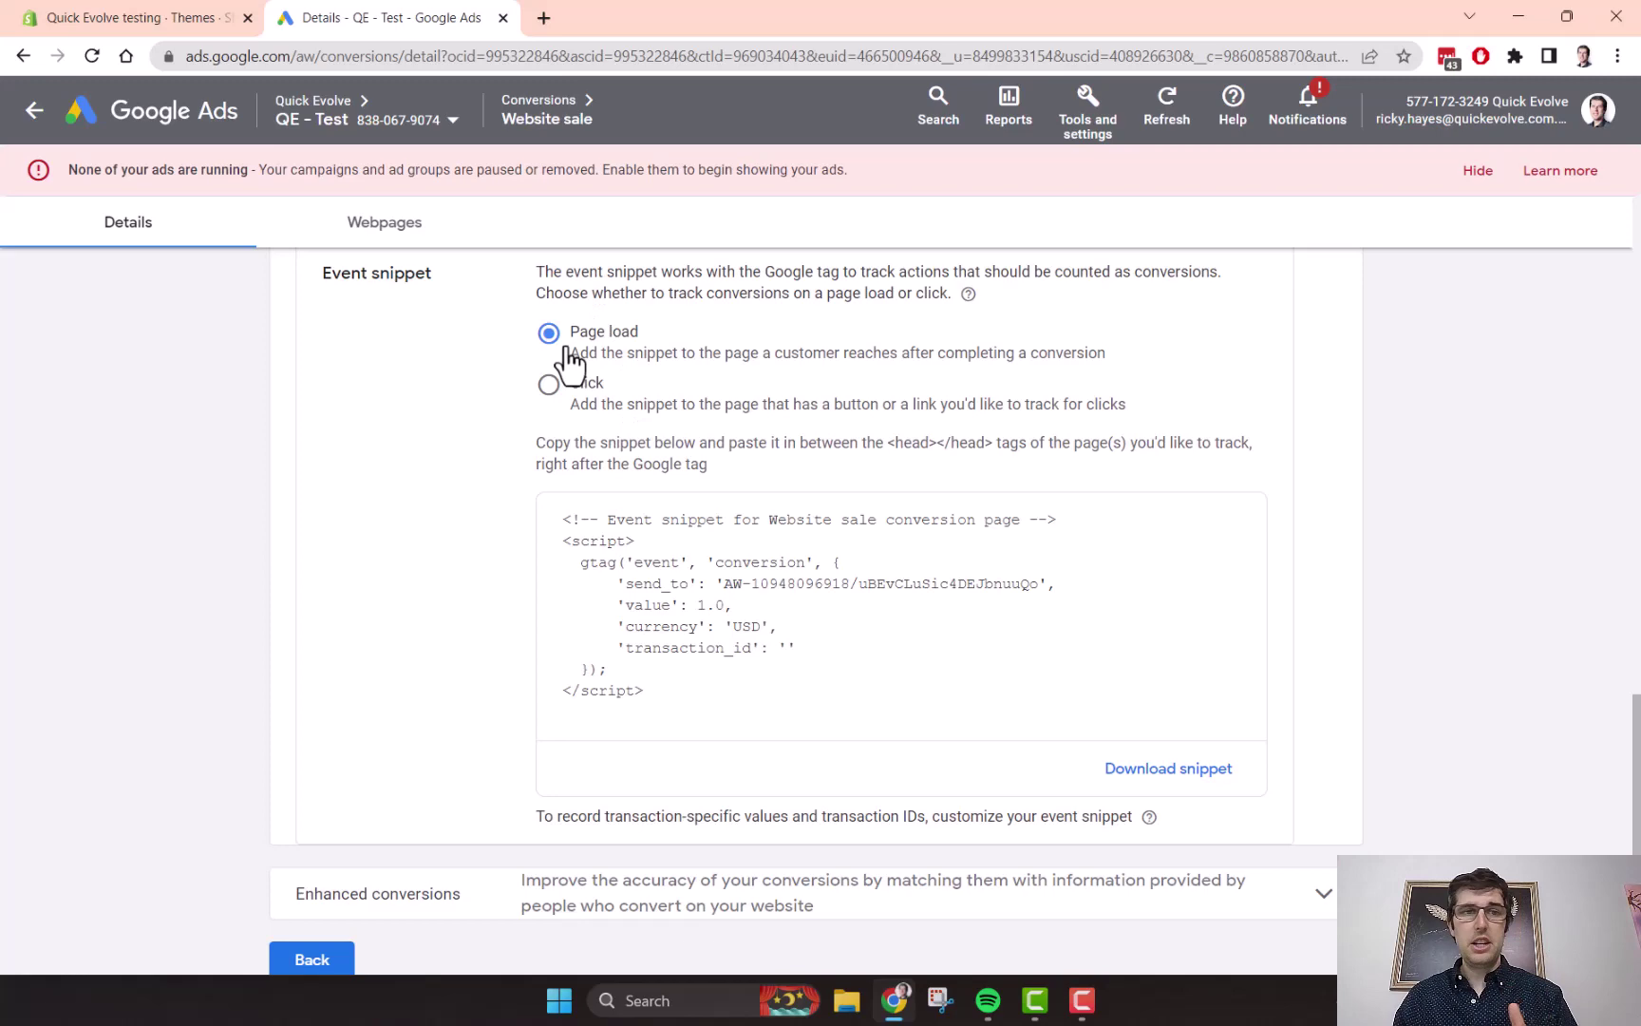
scroll(670, 487, "up", 3)
scroll(670, 486, "down", 3)
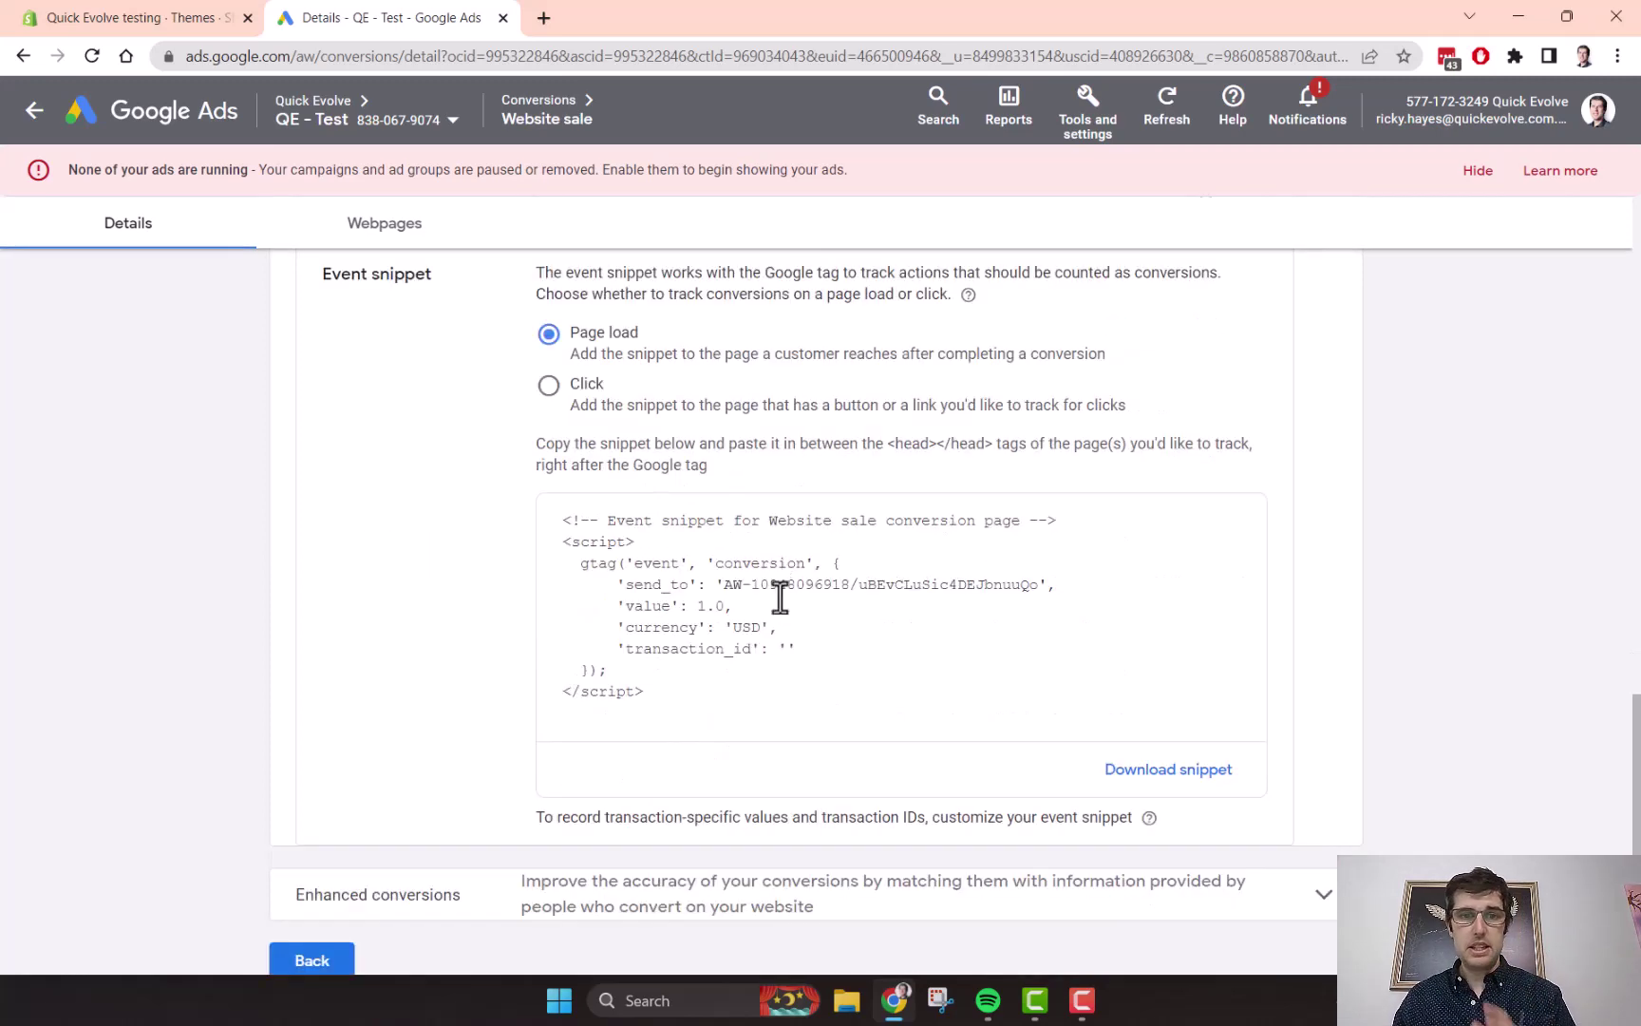
left_click(759, 651)
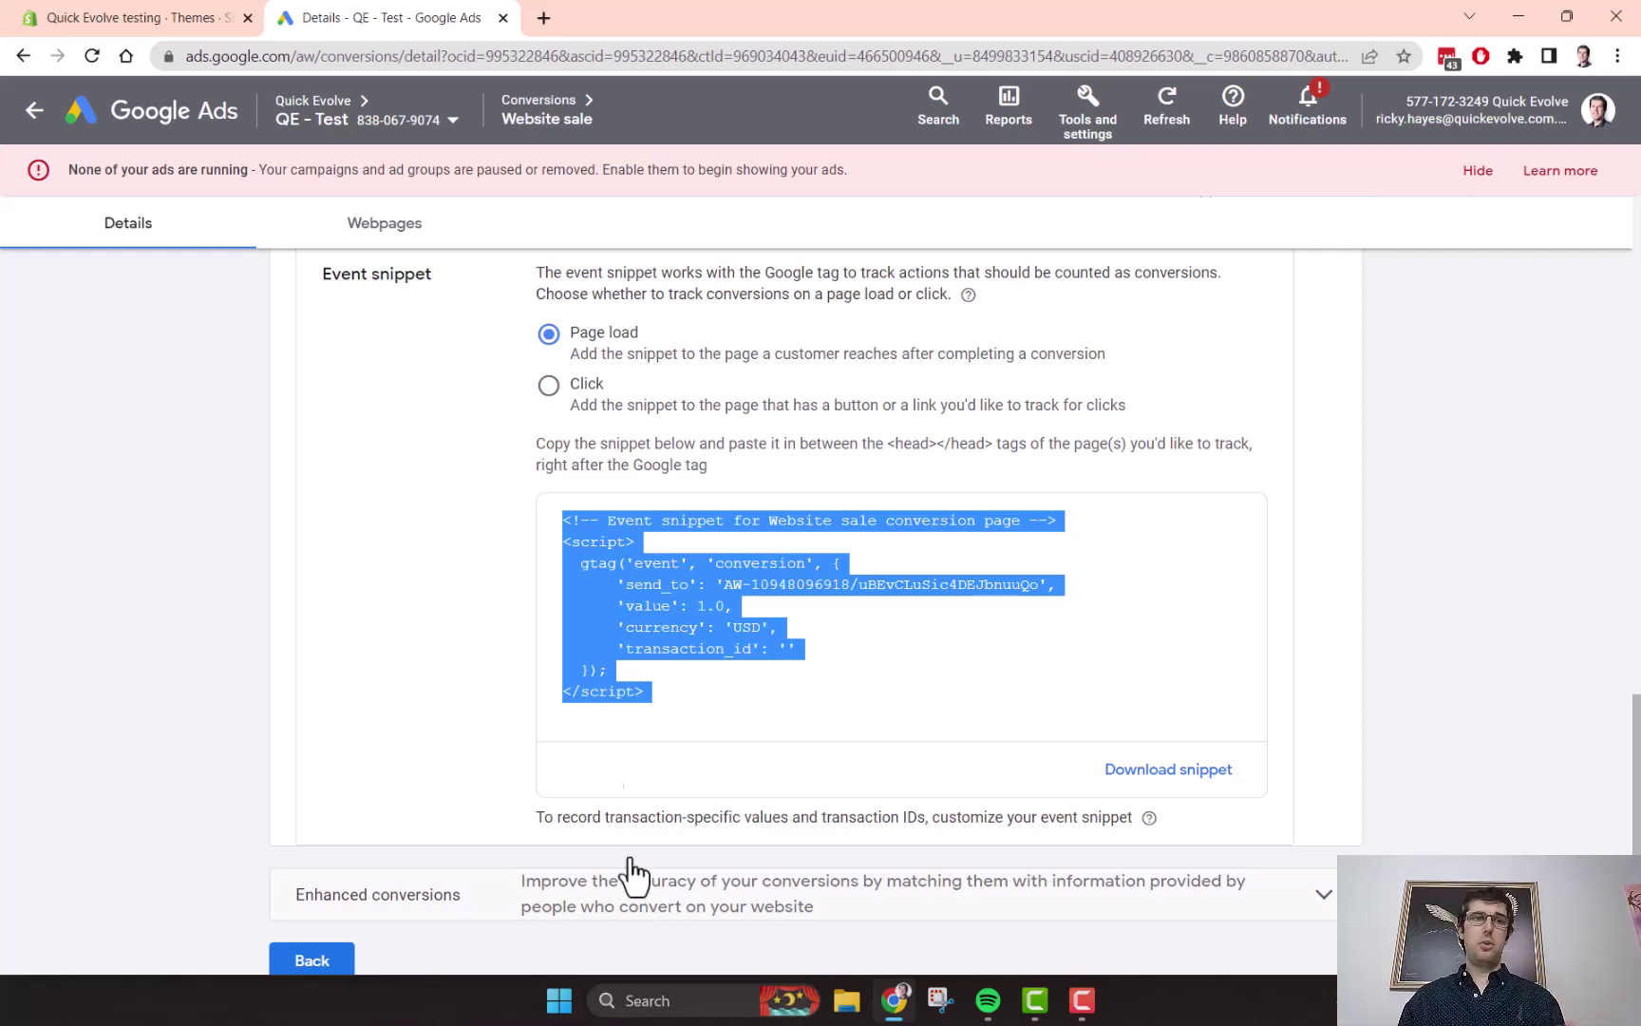
- Go to Shopify Settings > Checkout and scroll down to the Order status page section
left_click(204, 17)
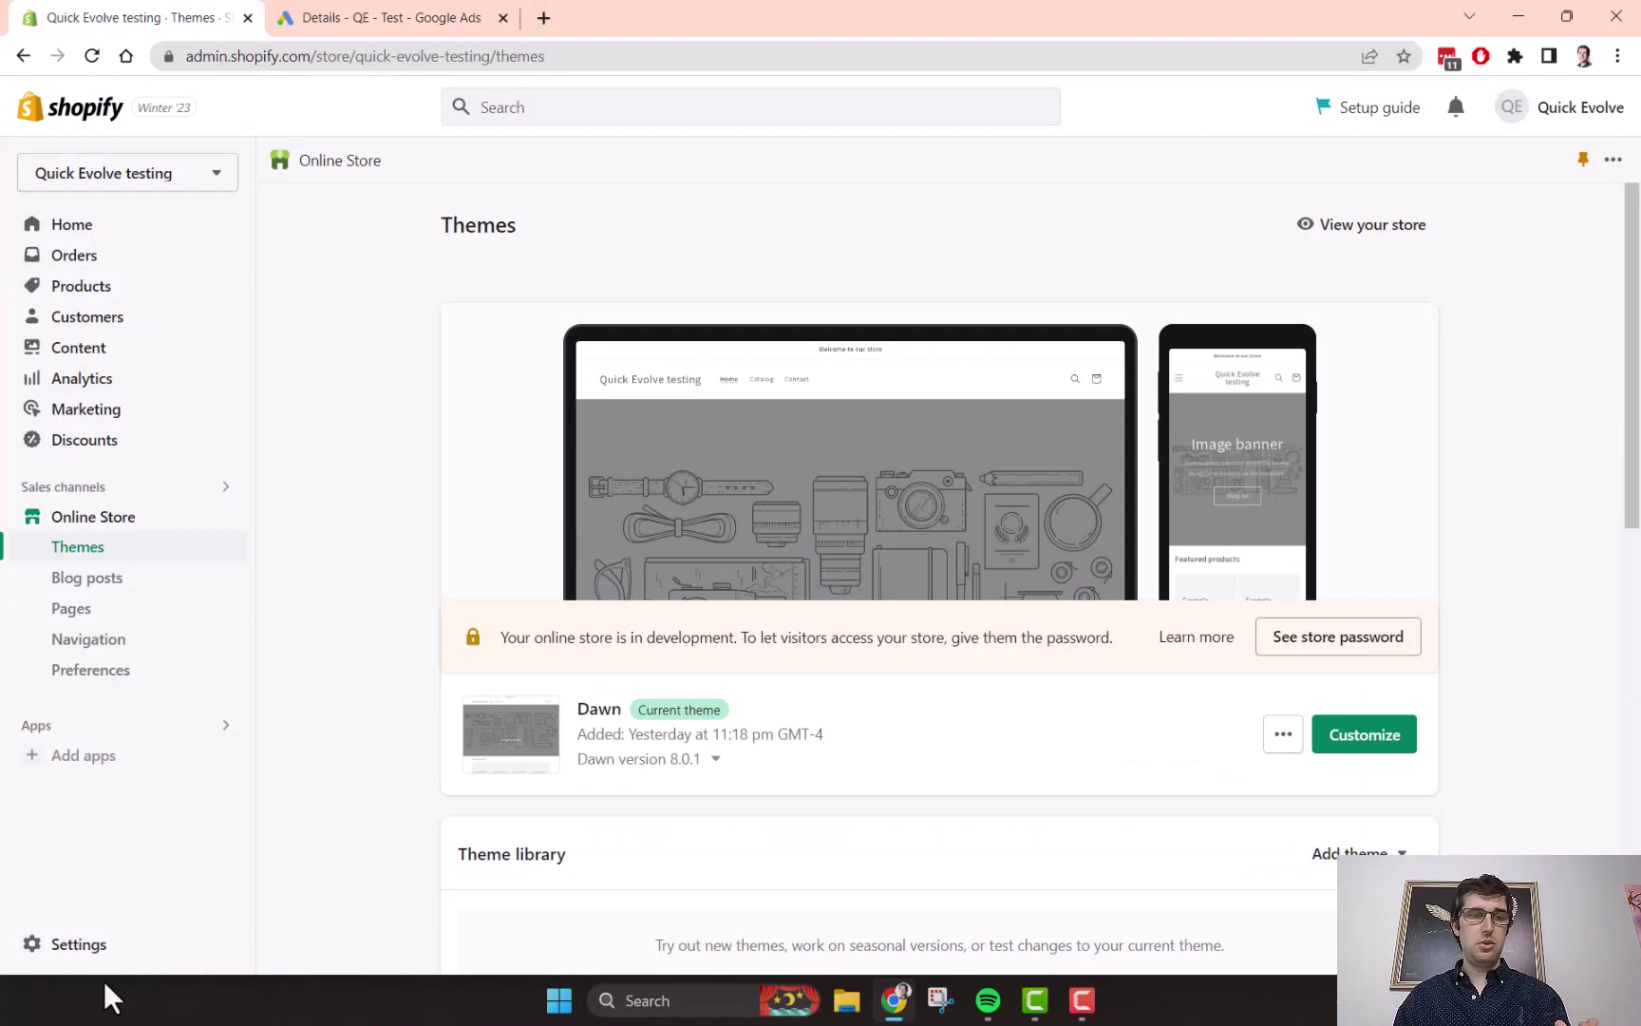
left_click(116, 943)
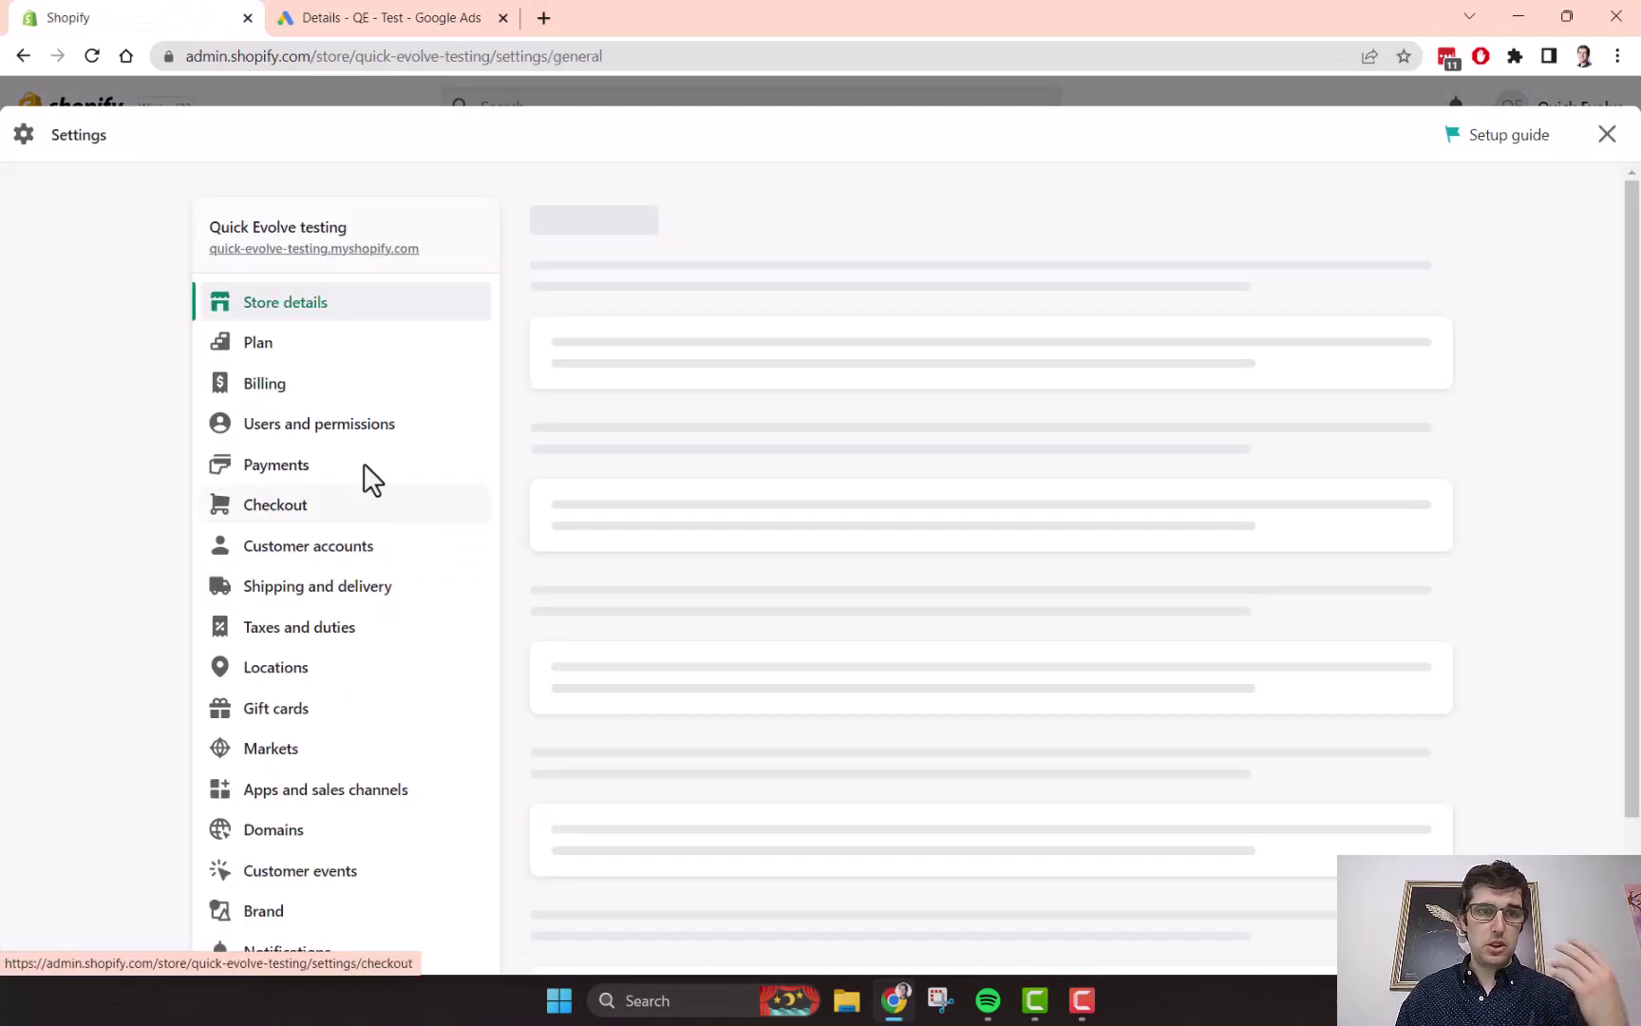
left_click(285, 507)
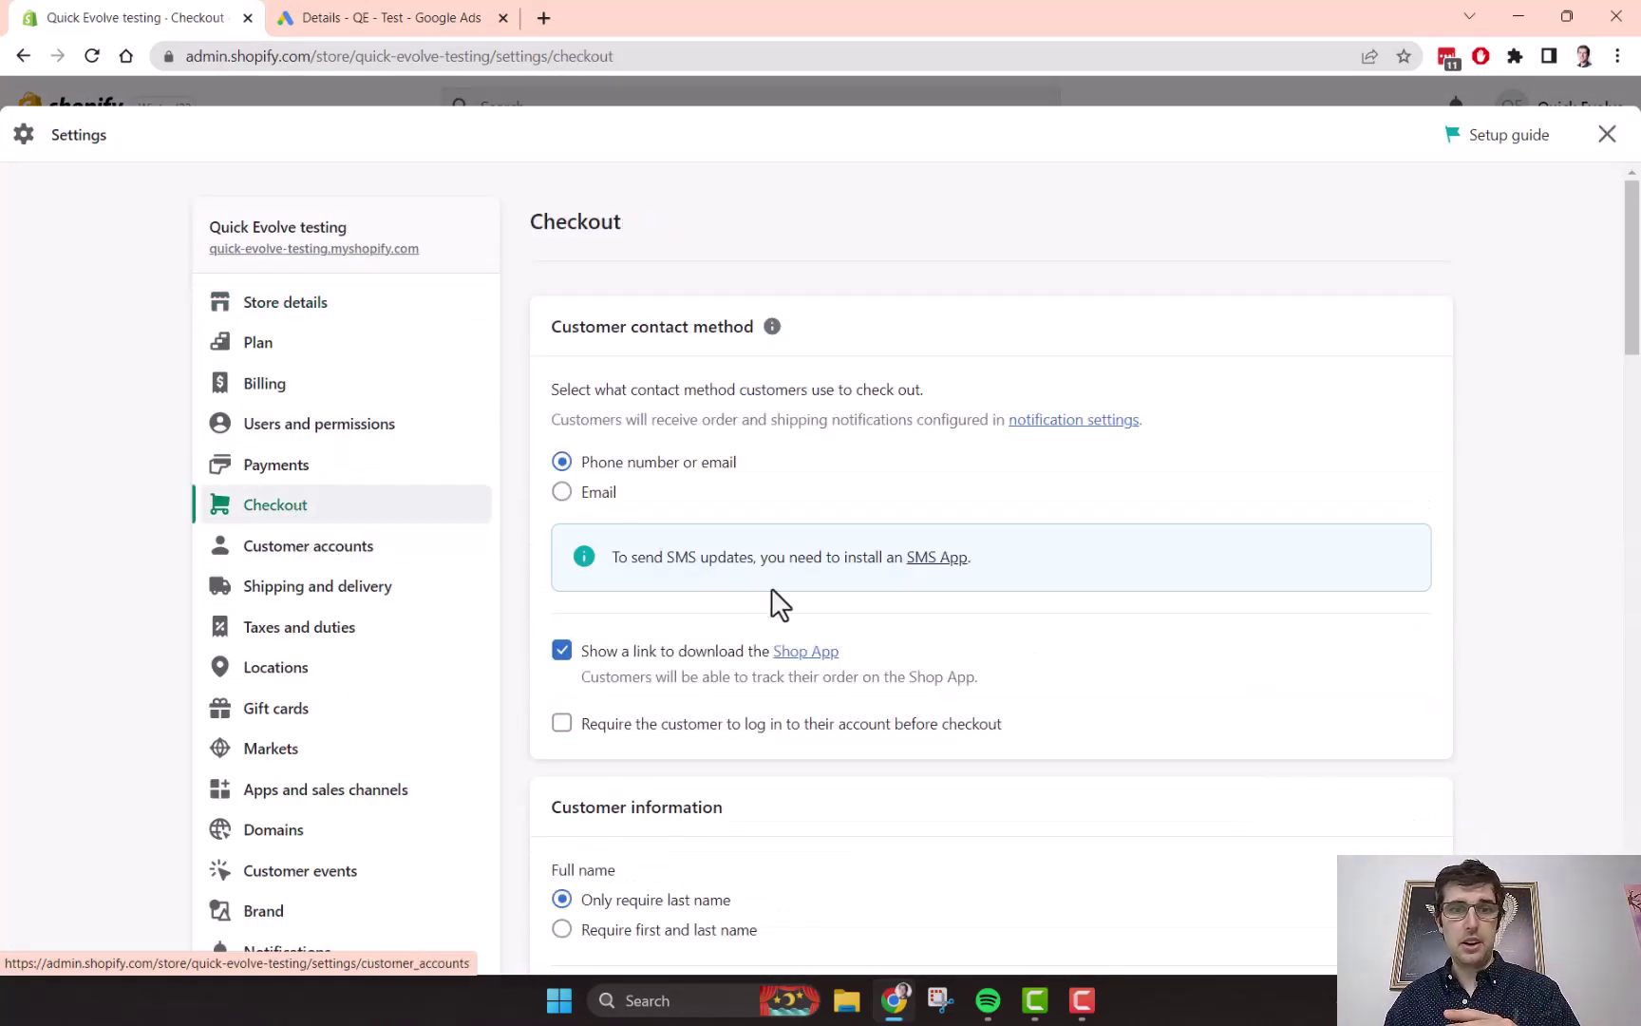
scroll(902, 599, "down", 15)
scroll(907, 608, "down", 5)
- Inspect the event snippet in Additional scripts, checking its 'conversion' event name
left_click(836, 727)
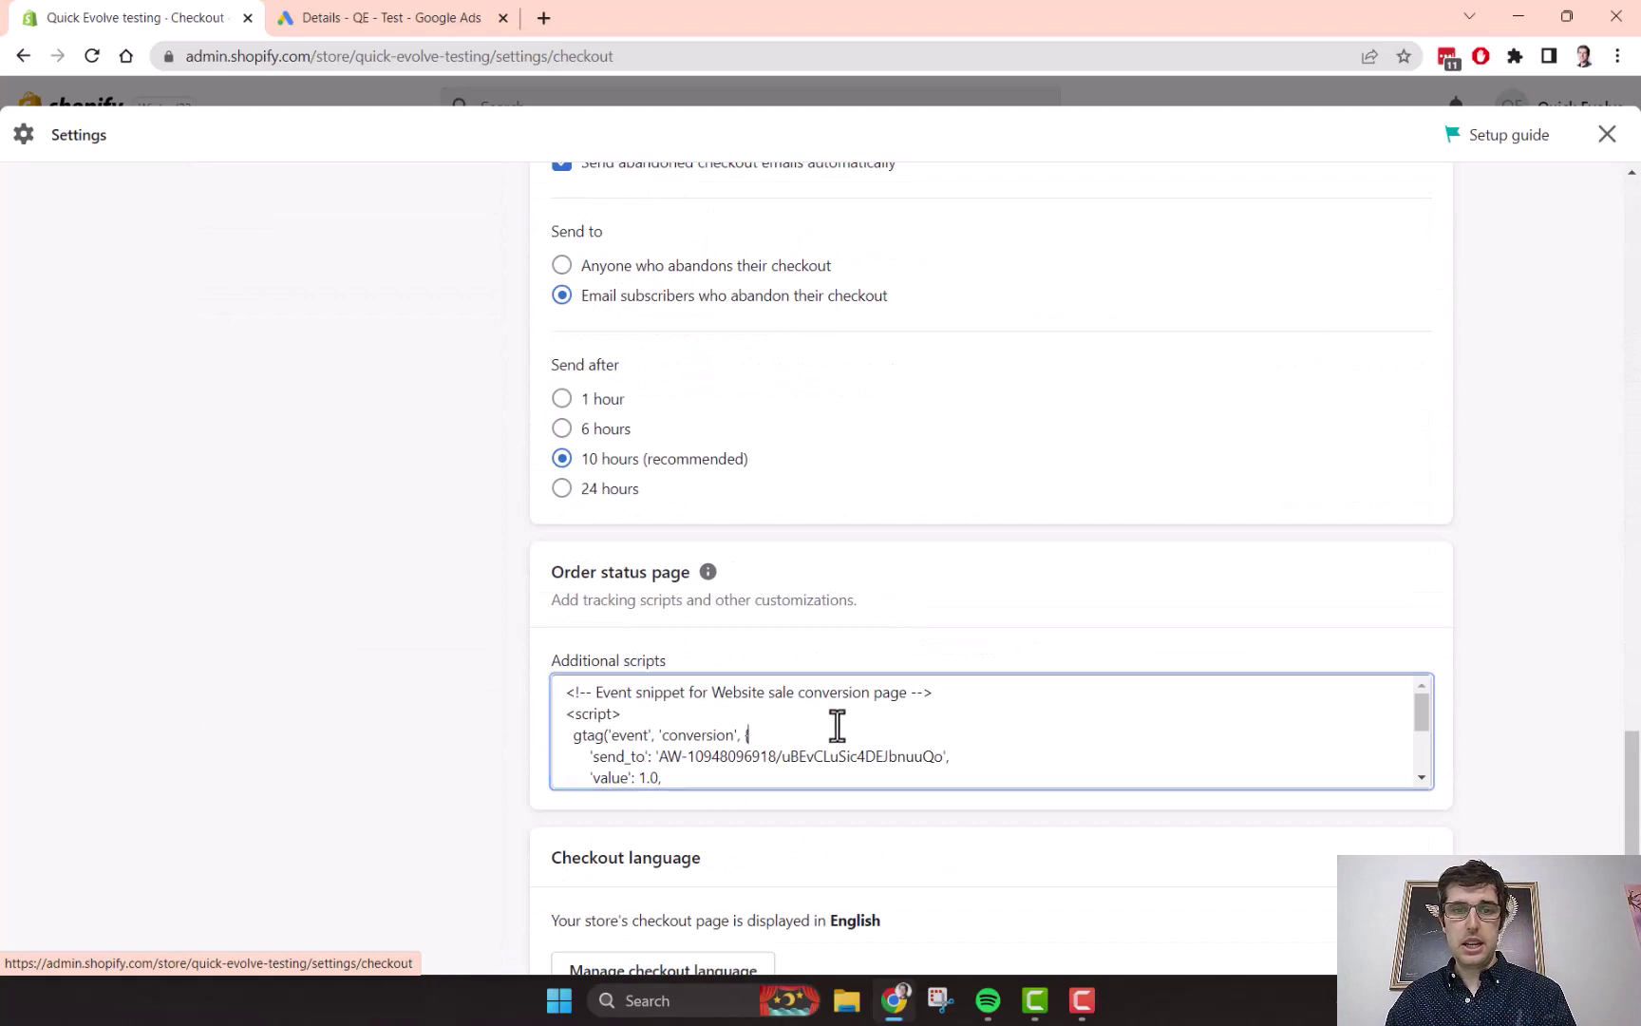
key("ctrl+End")
scroll(838, 737, "up", 5)
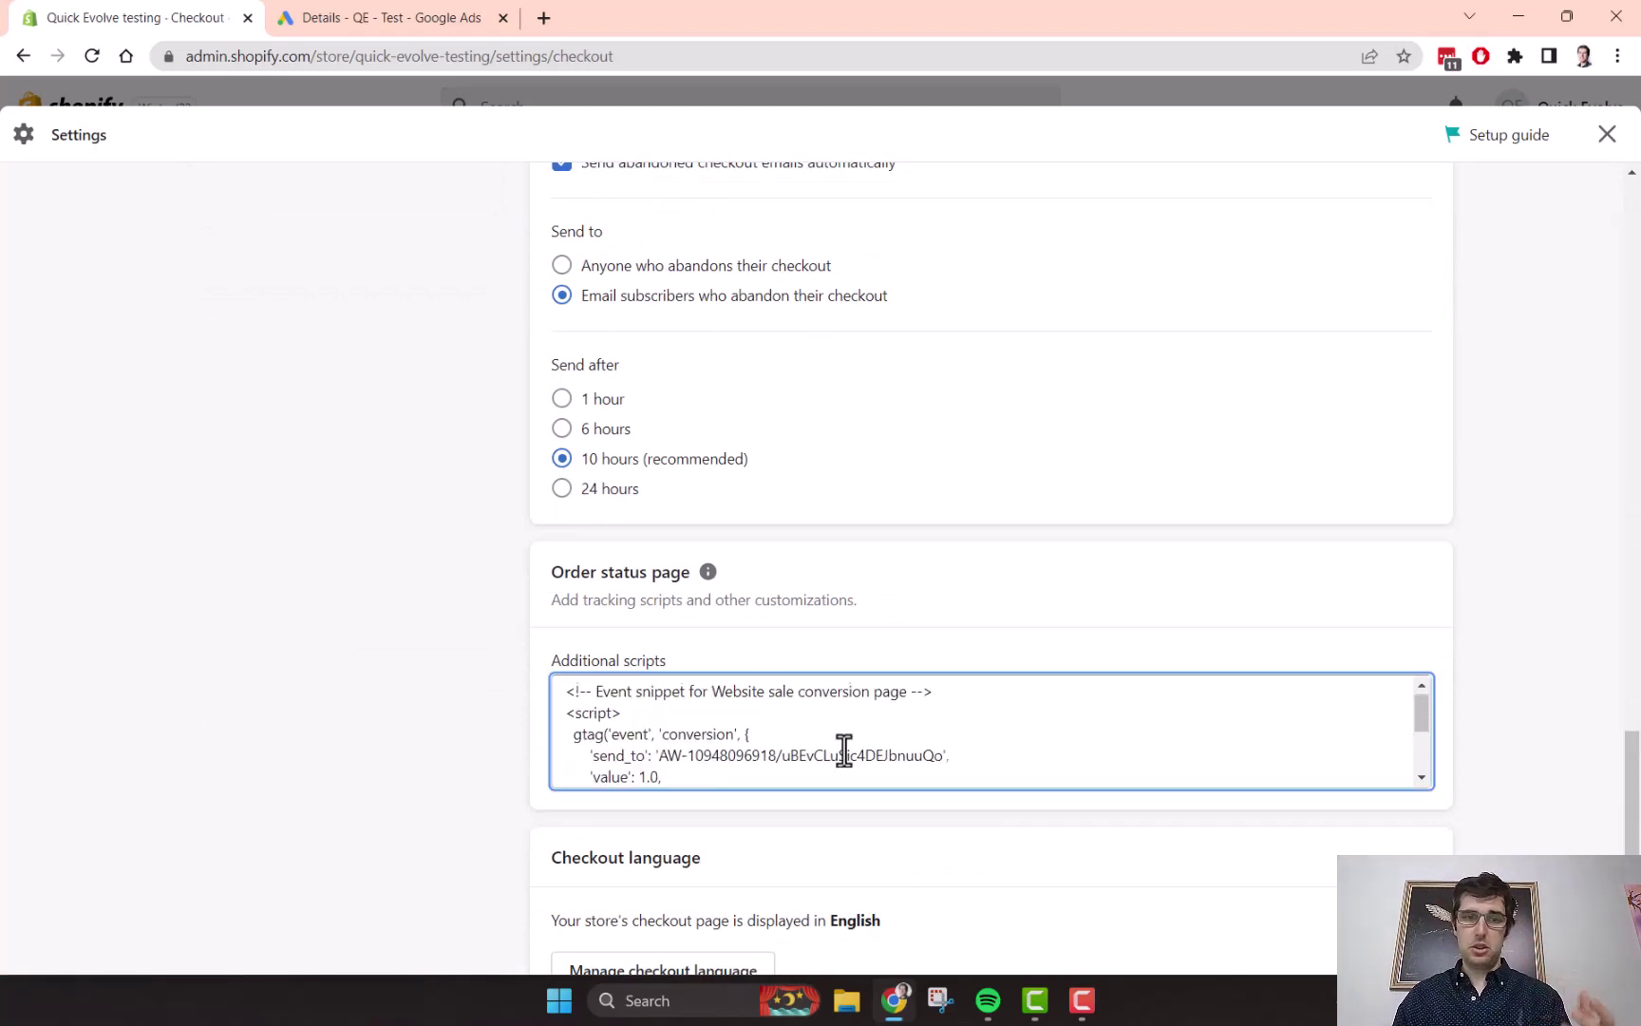
scroll(1501, 532, "down", 3)
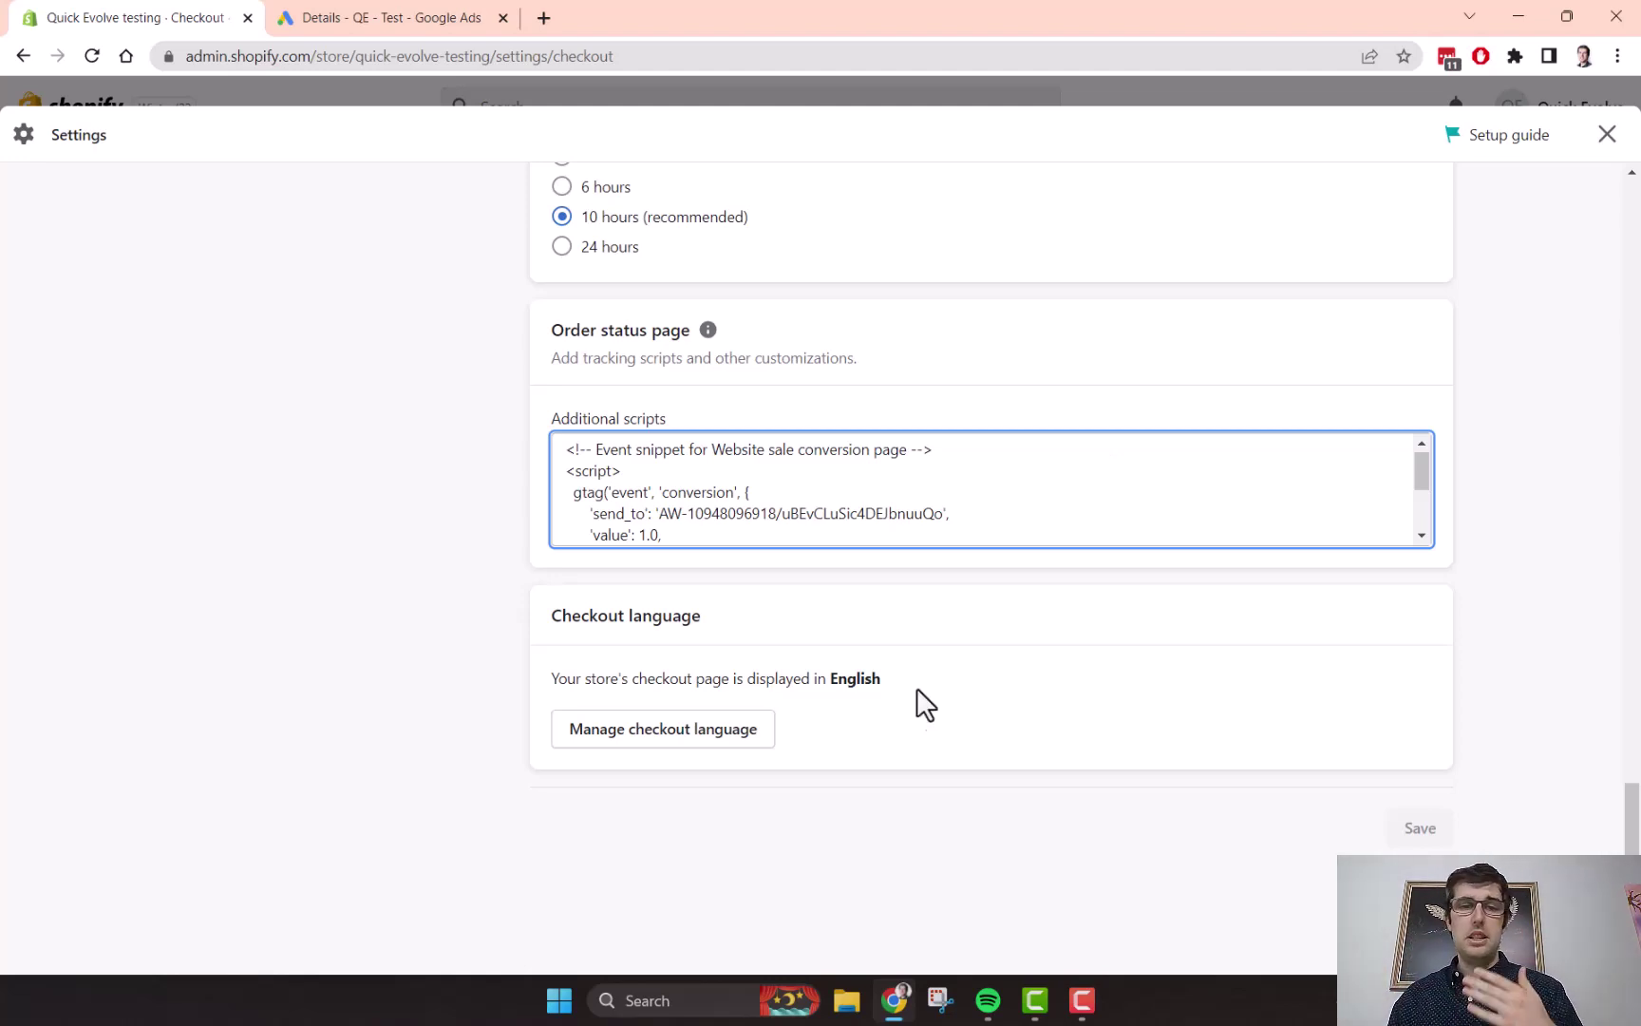
left_click_drag(654, 491, 743, 491)
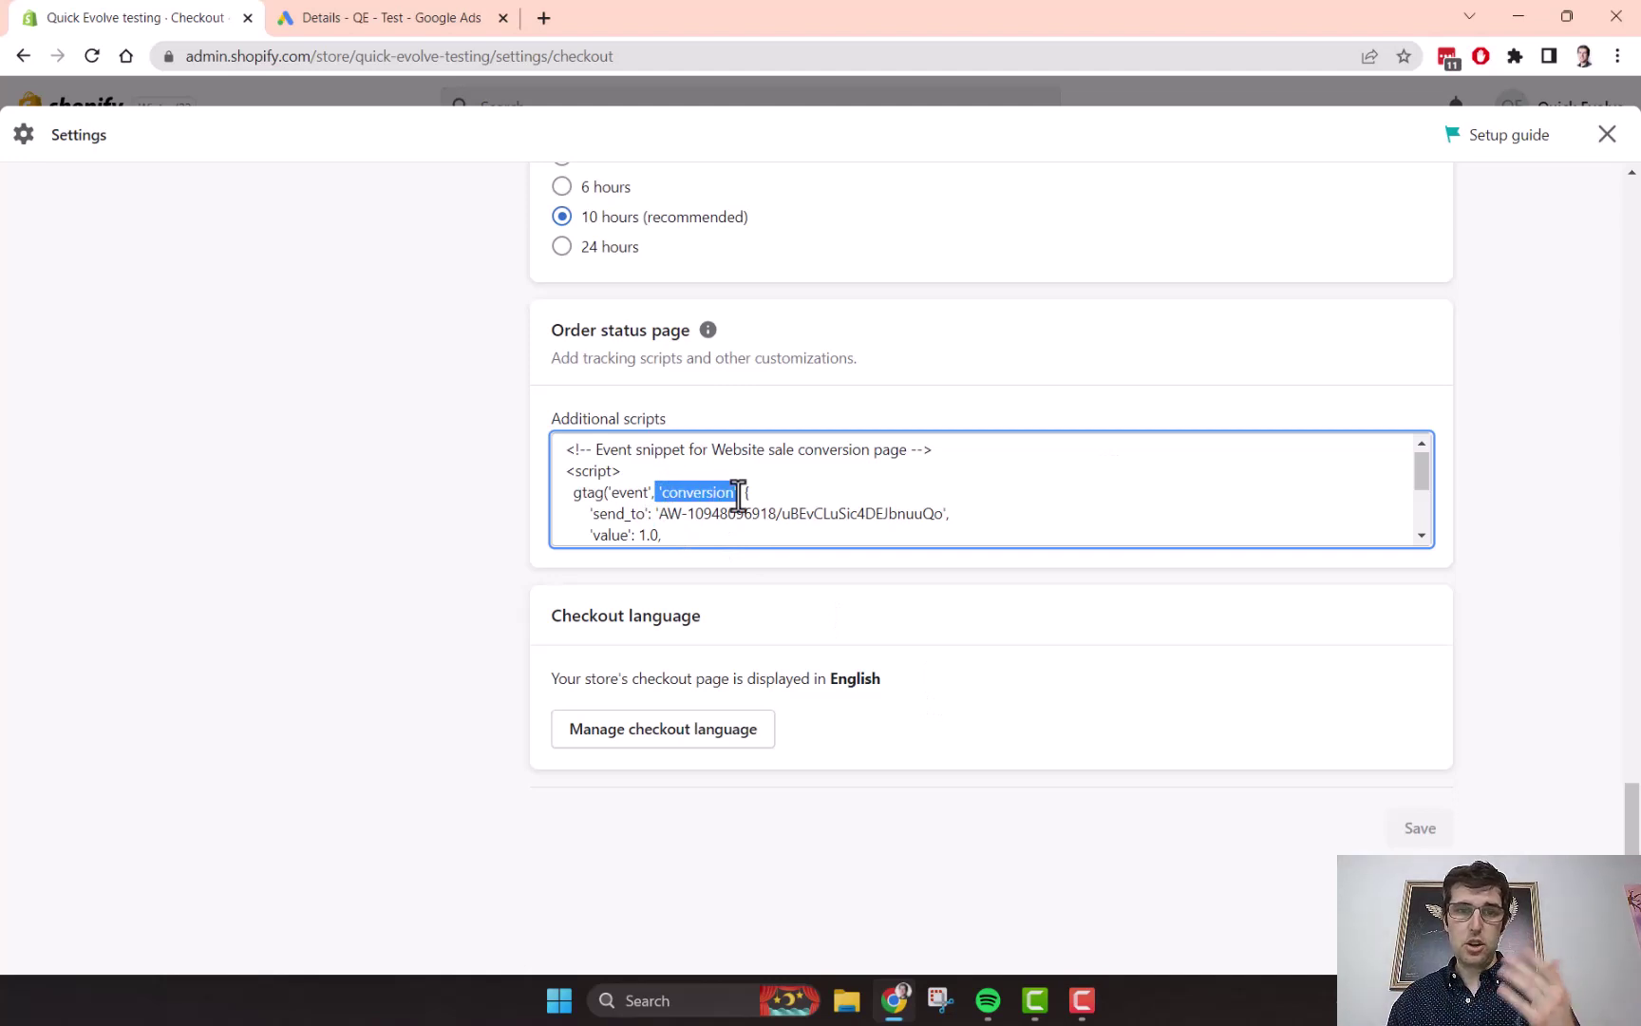
scroll(718, 465, "down", 5)
scroll(714, 521, "up", 5)
left_click(714, 520)
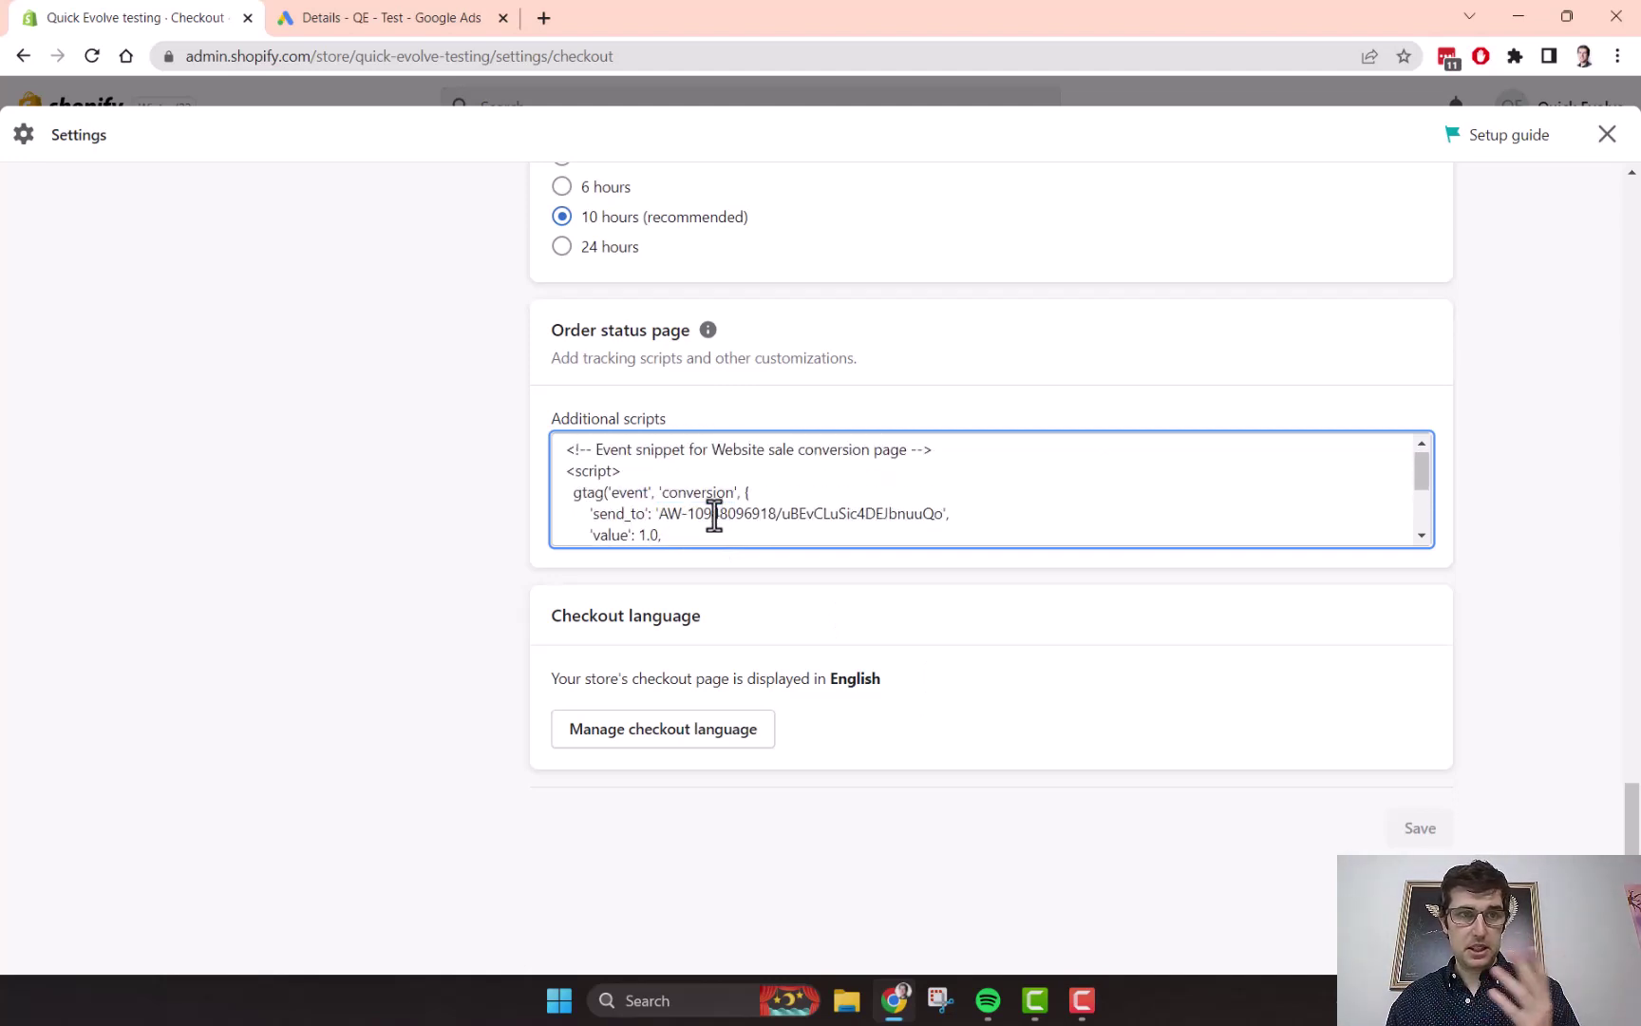
scroll(714, 516, "down", 5)
scroll(706, 506, "up", 5)
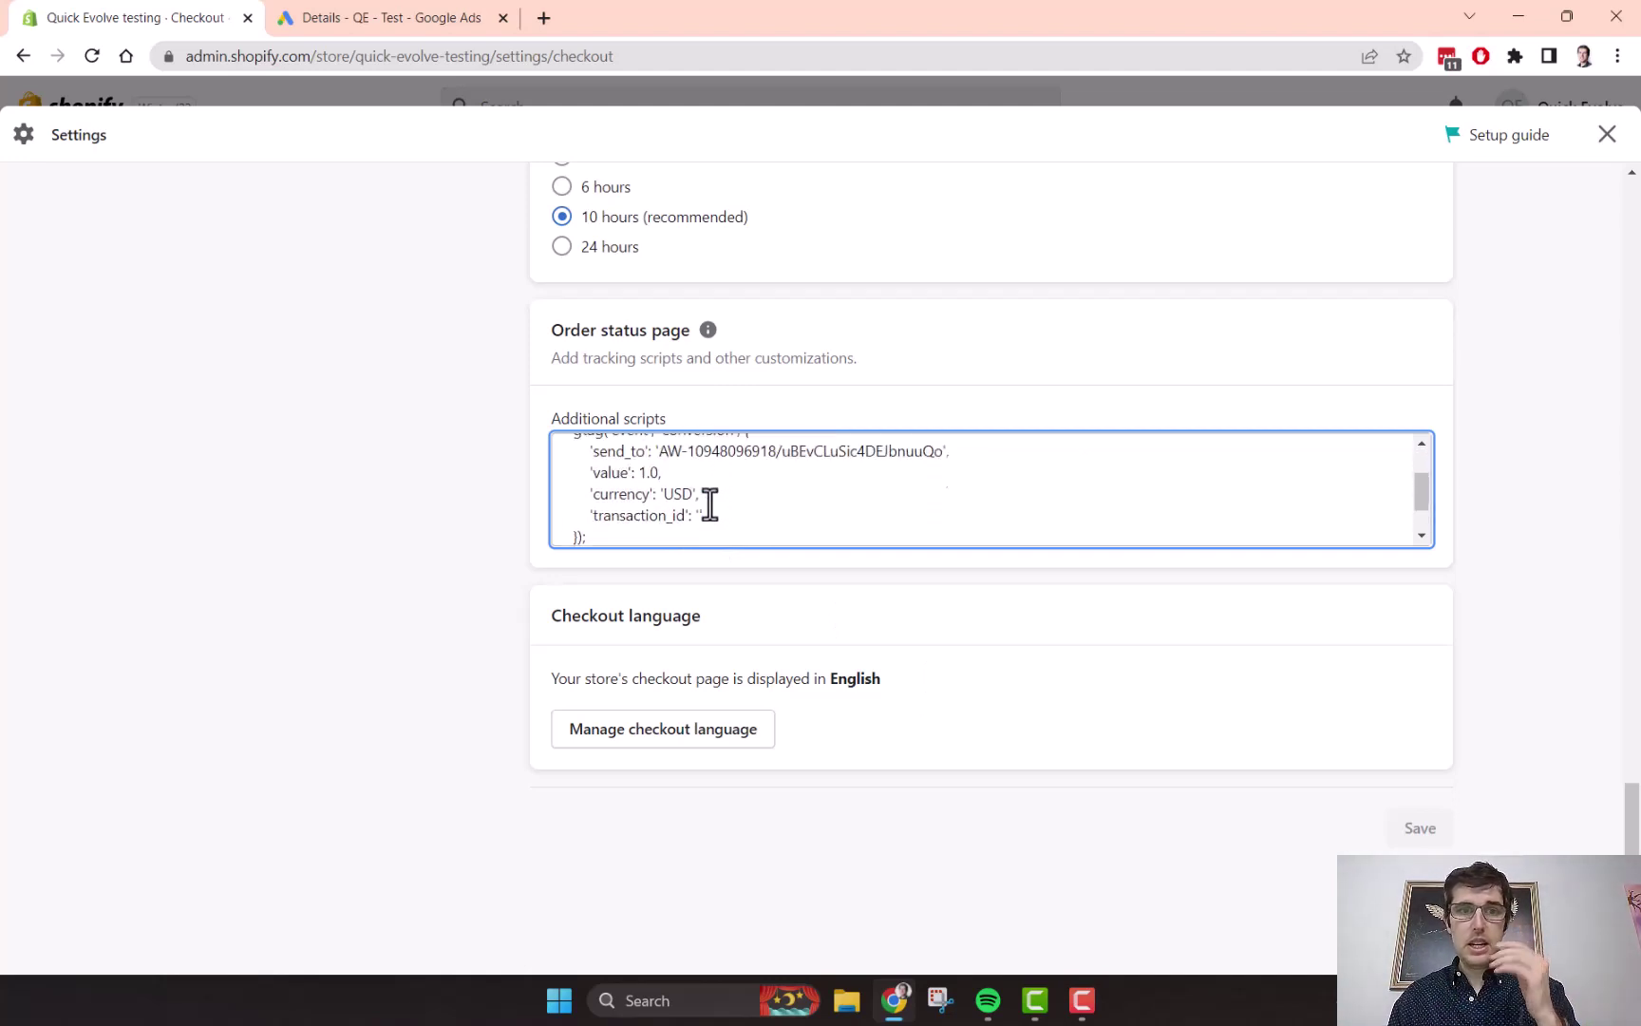
scroll(659, 531, "down", 5)
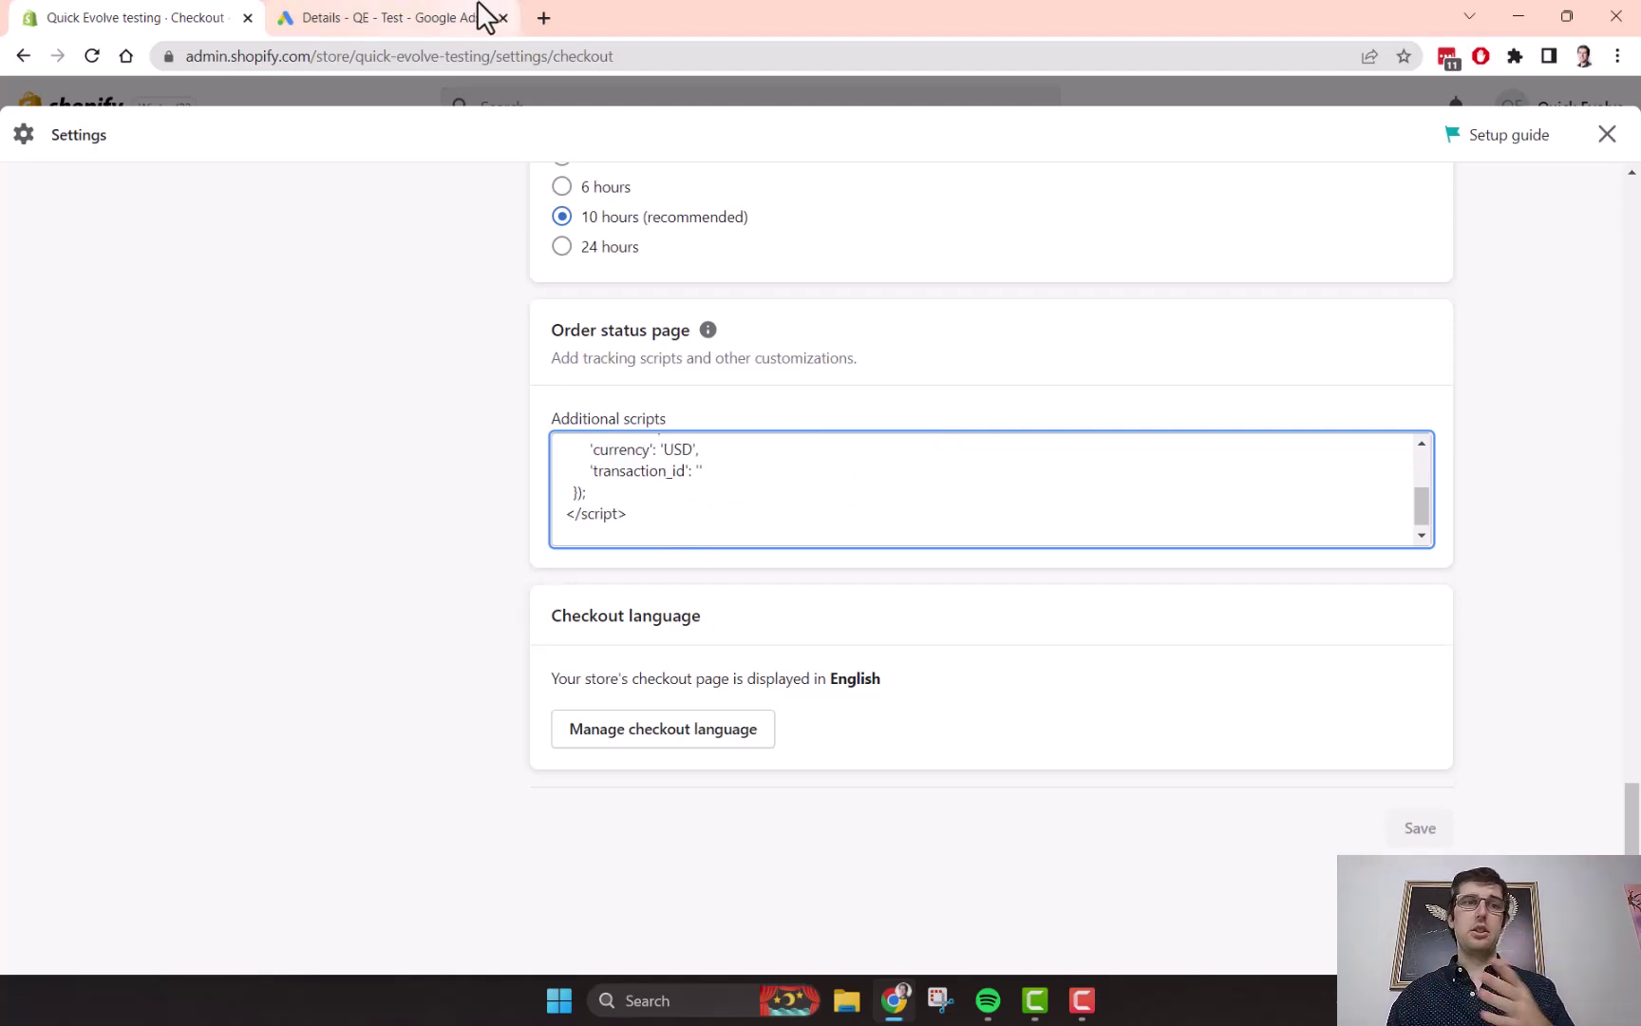
- Click into the empty transaction_id value, then return to the Google Ads event snippet page
mouse_move(483, 14)
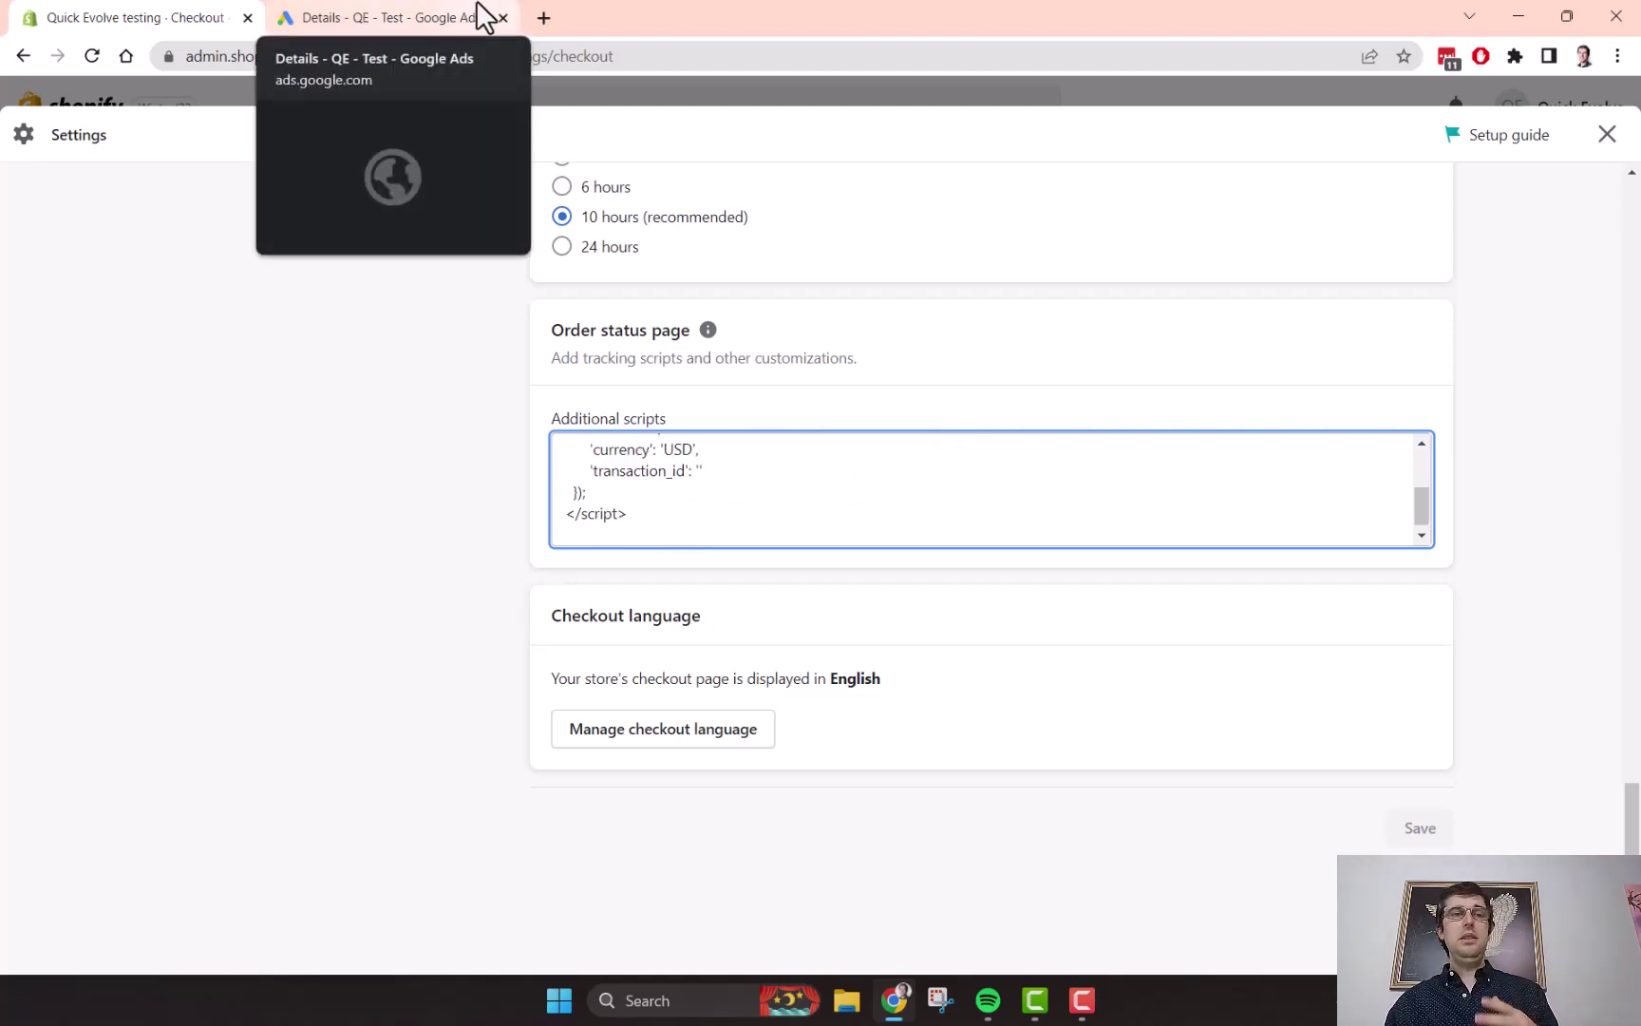
left_click(703, 472)
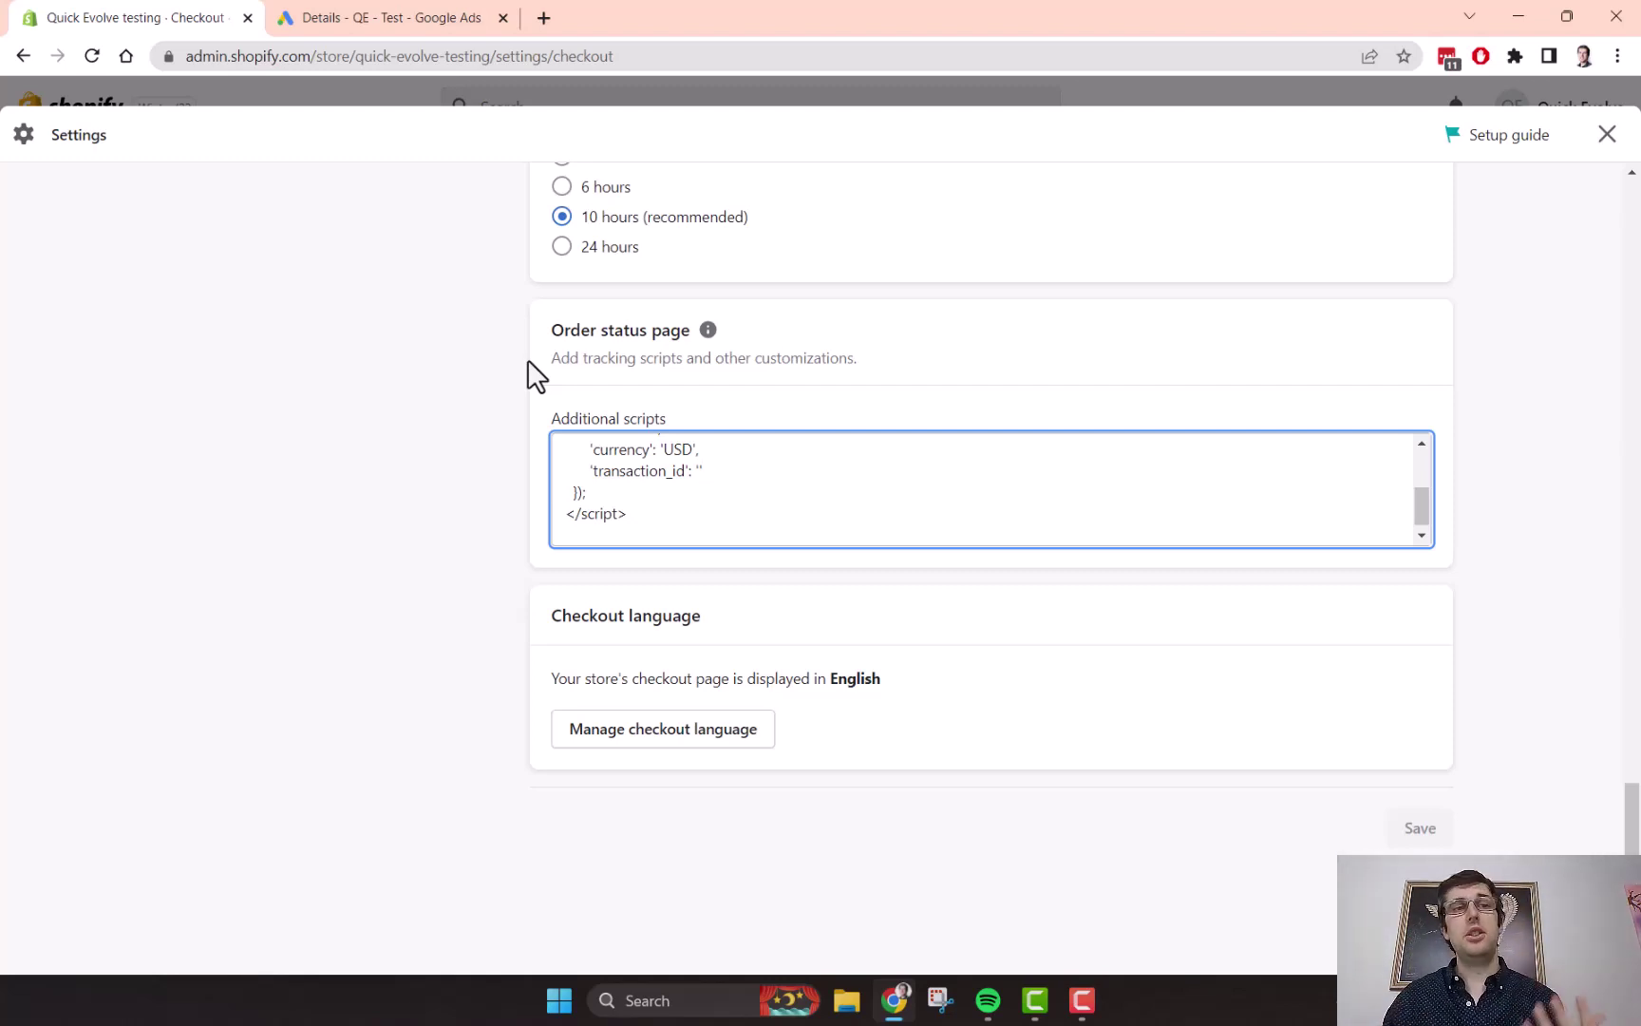
left_click(403, 15)
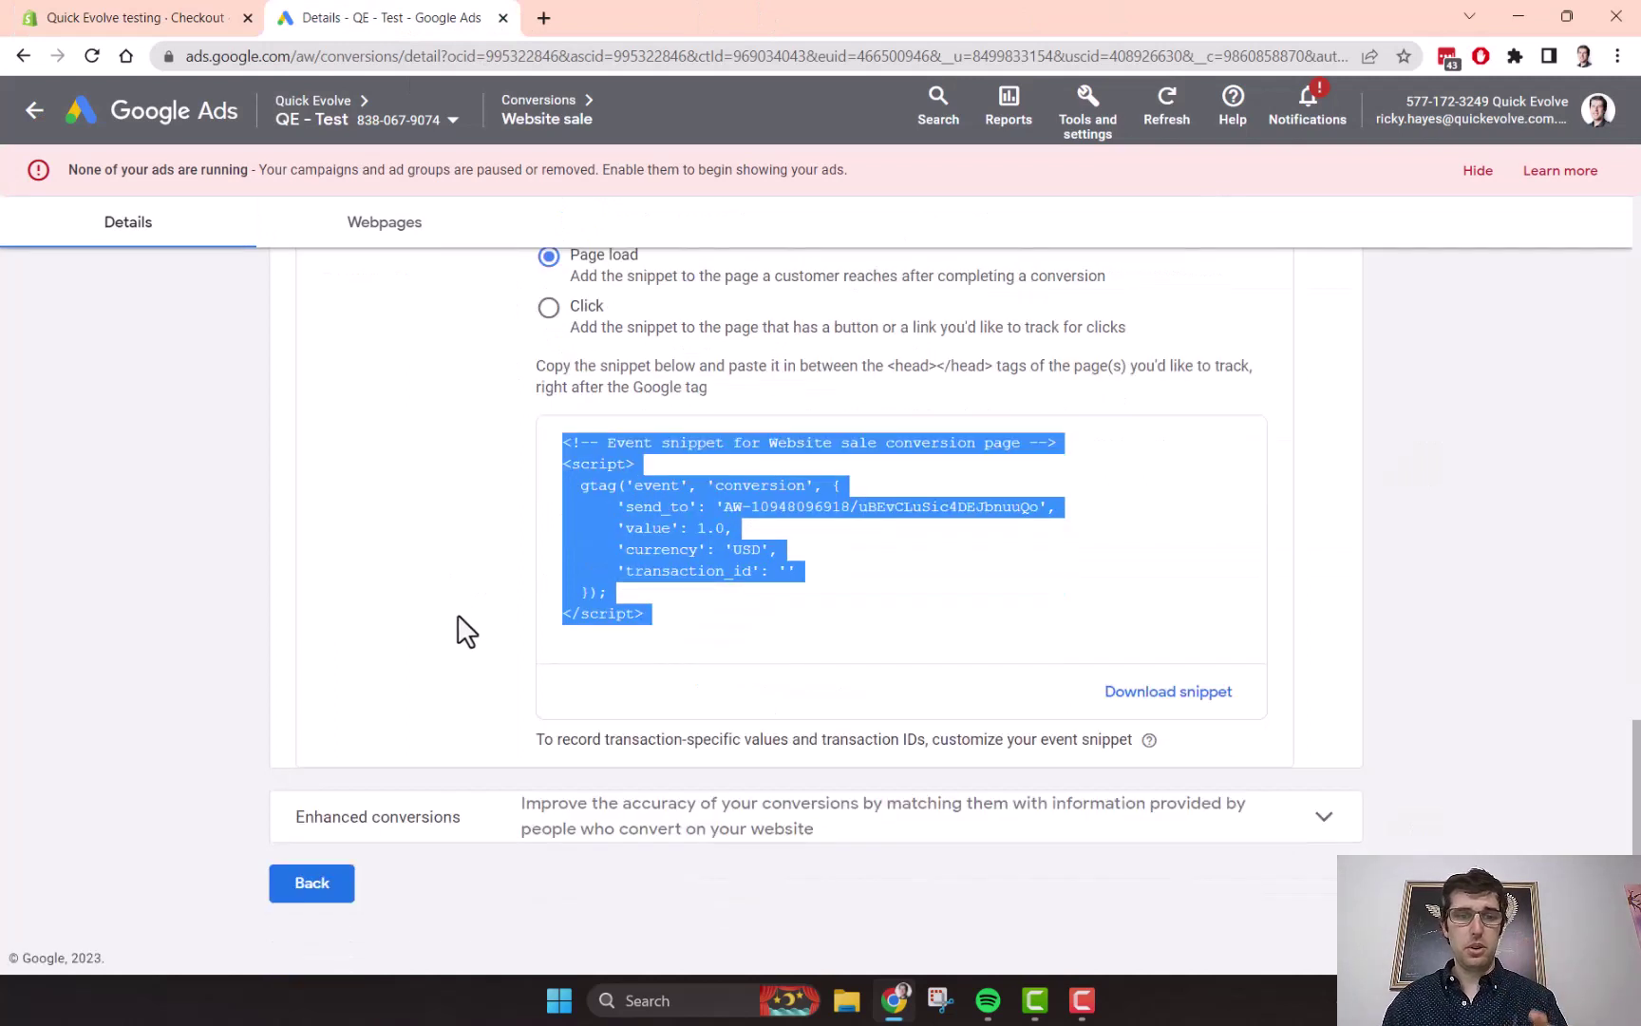
- Return to the conversions summary and start a new conversion action
left_click(321, 888)
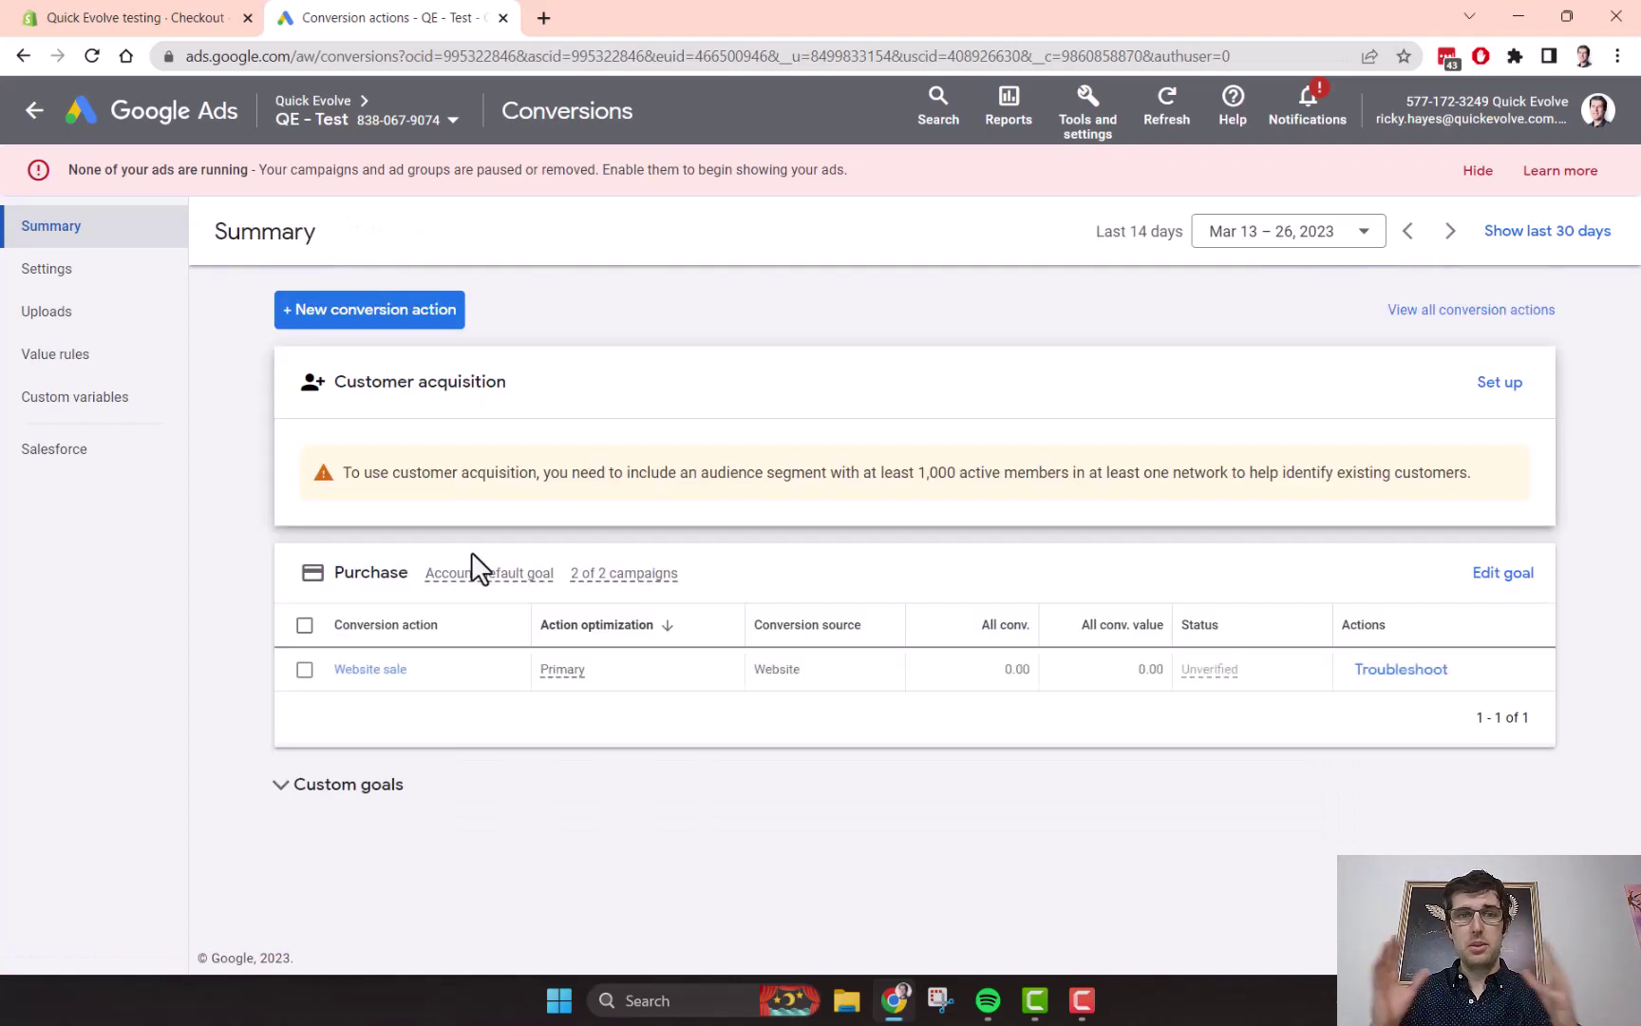
left_click(391, 326)
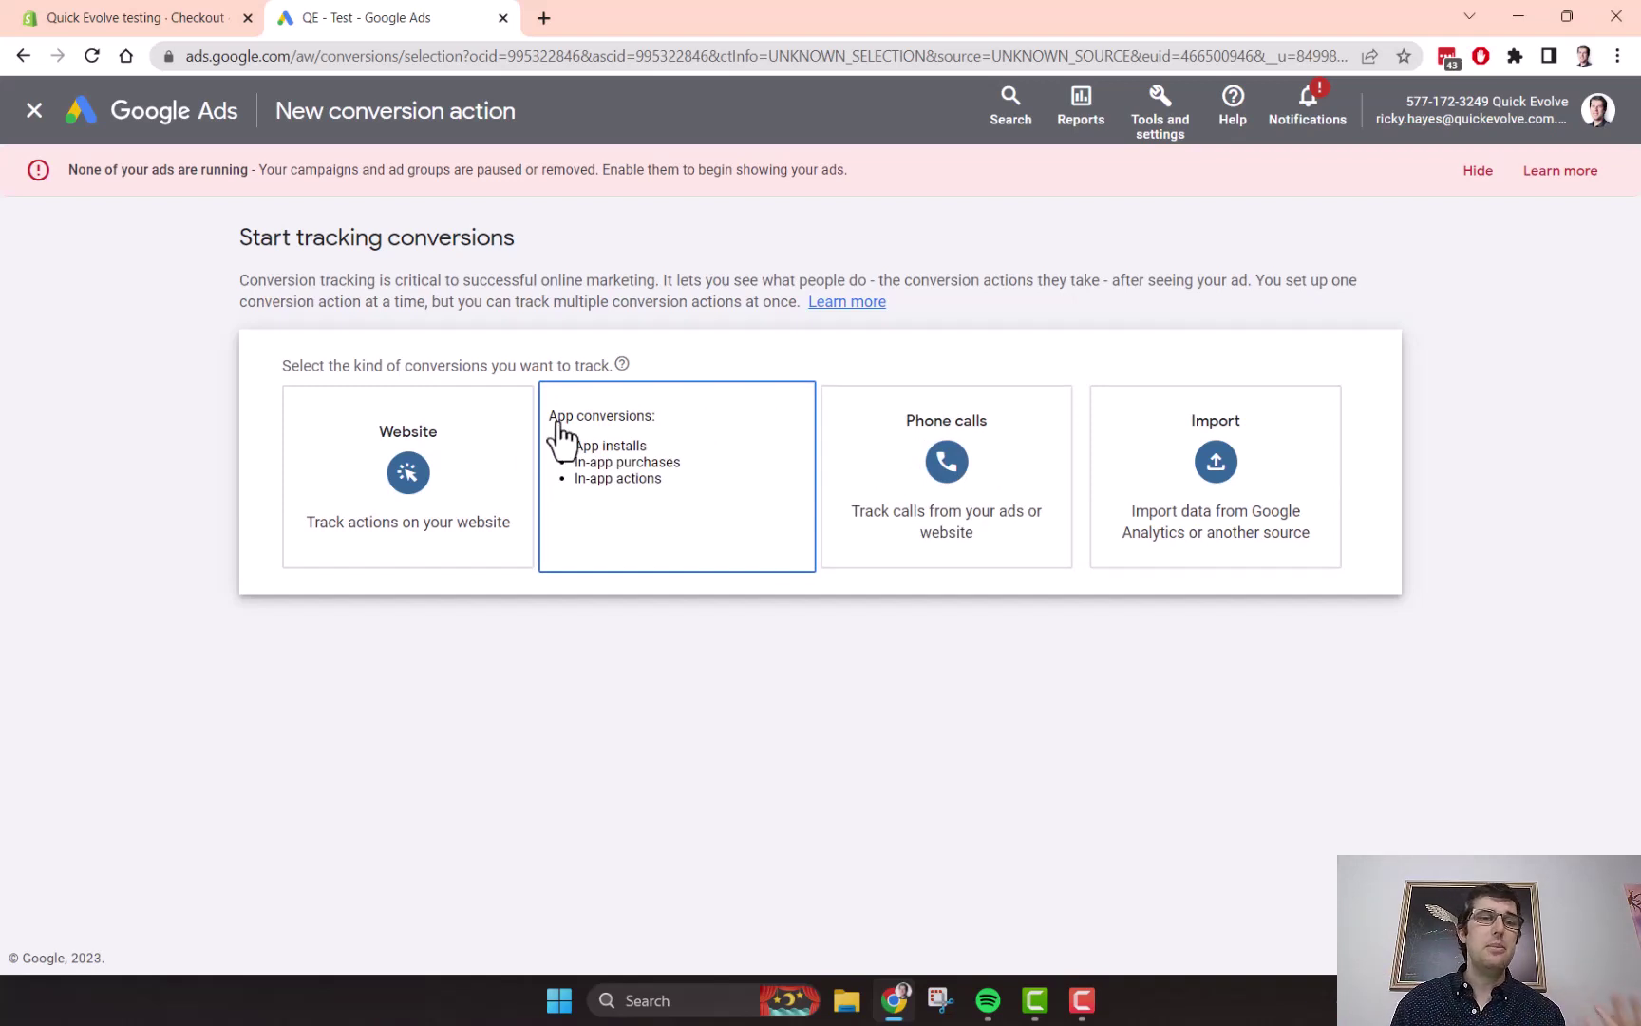
left_click(478, 458)
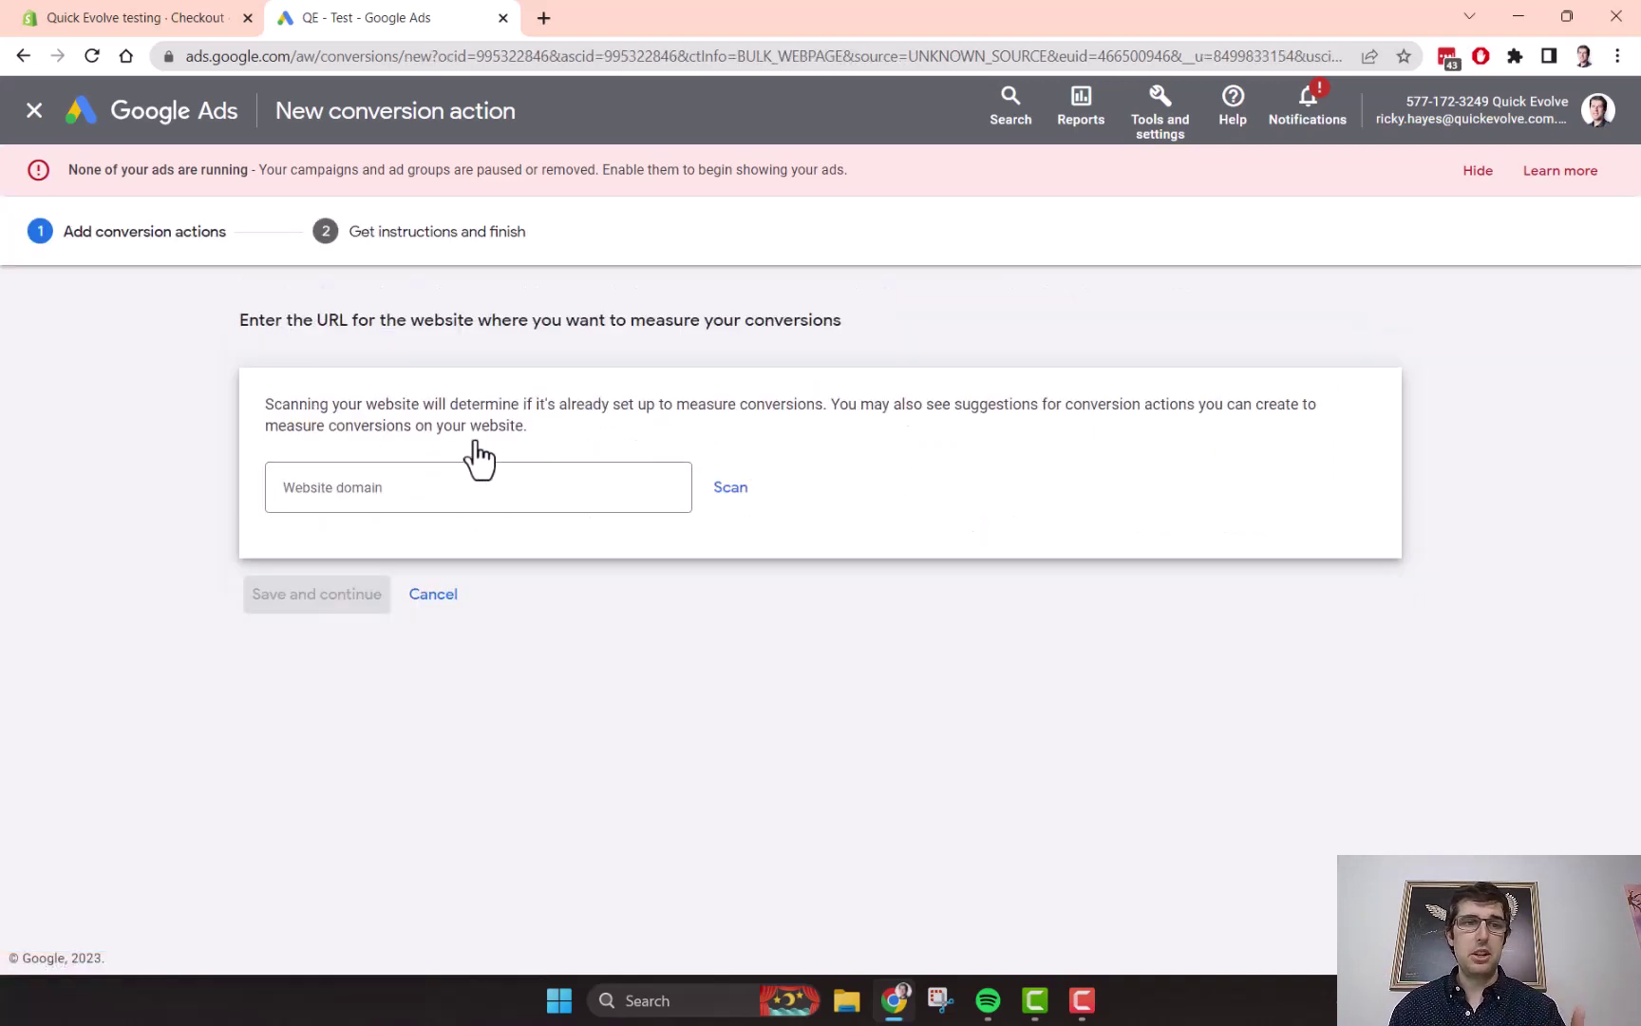